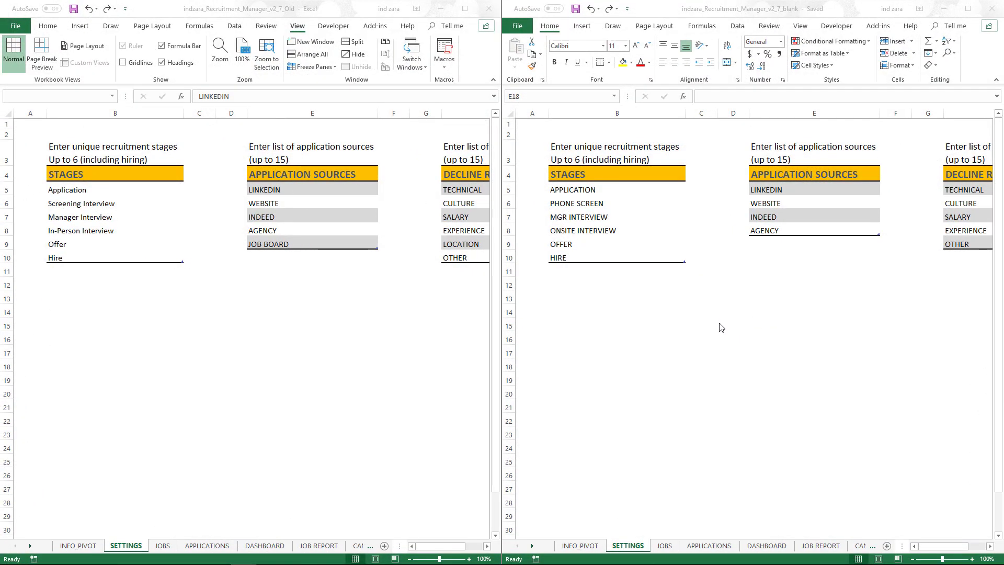
- Compare the SETTINGS sheets of the old and blank Recruitment Manager workbooks, then view the blank workbook's JOBS sheet
click(708, 323)
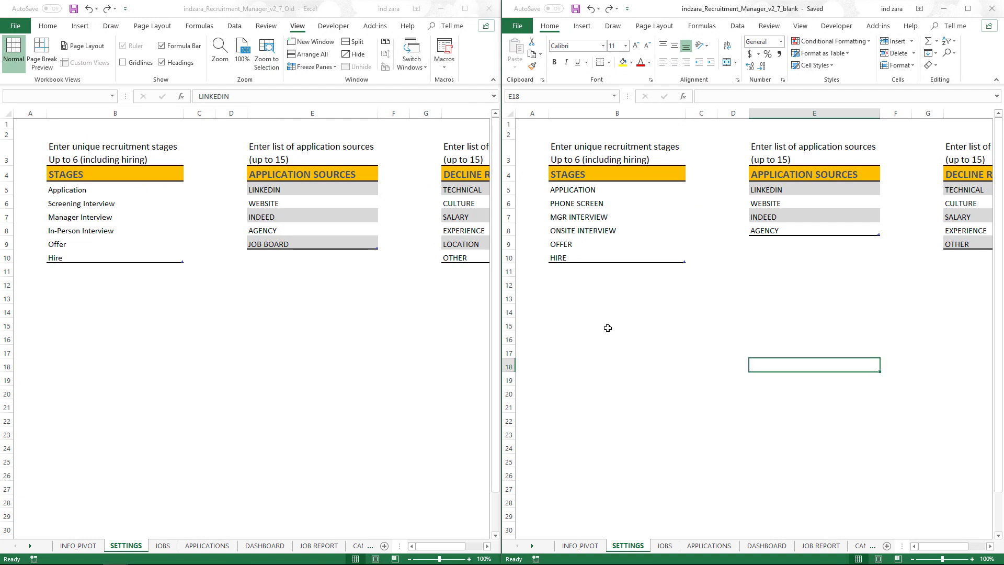
key(alt+Tab)
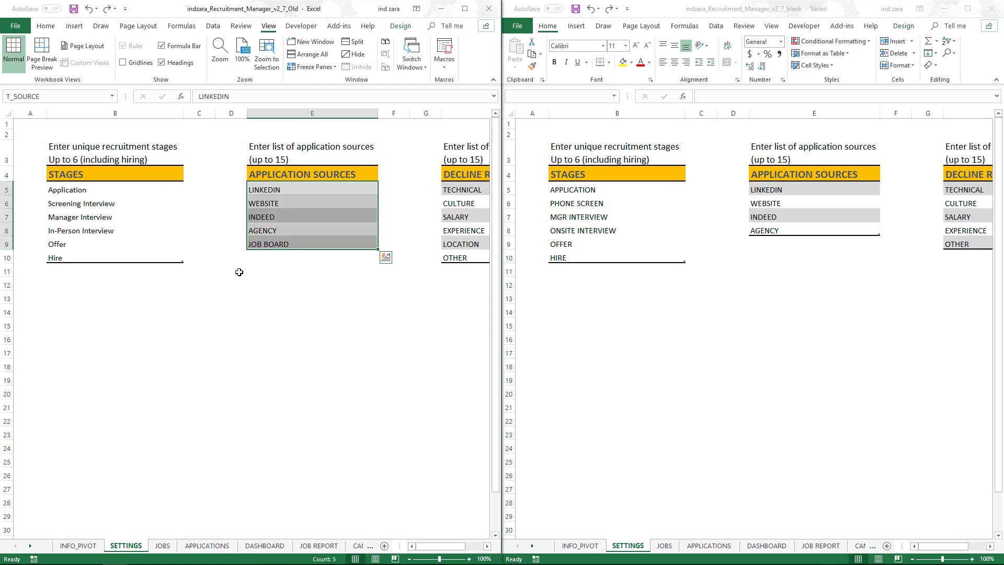
click(212, 311)
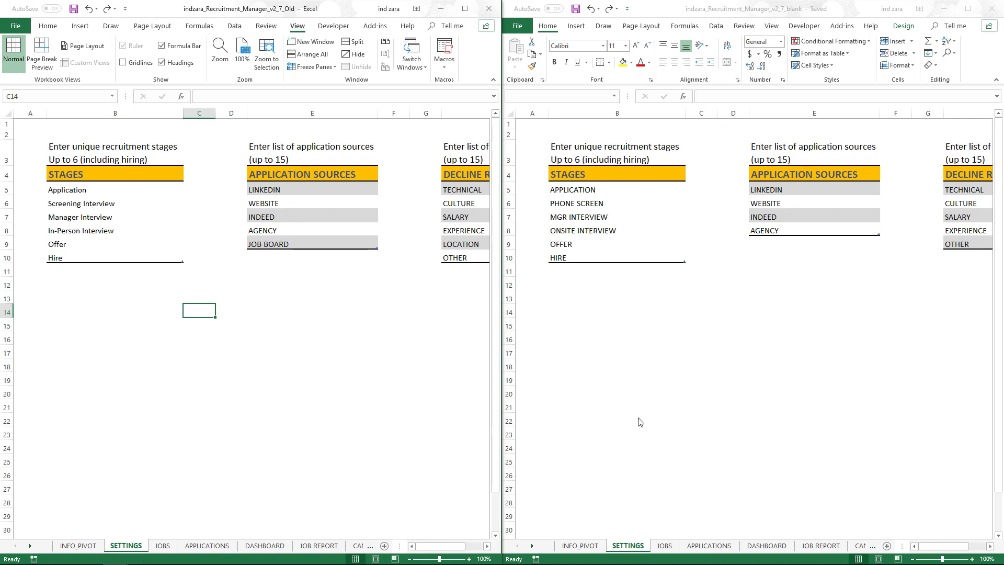
key(alt+Tab)
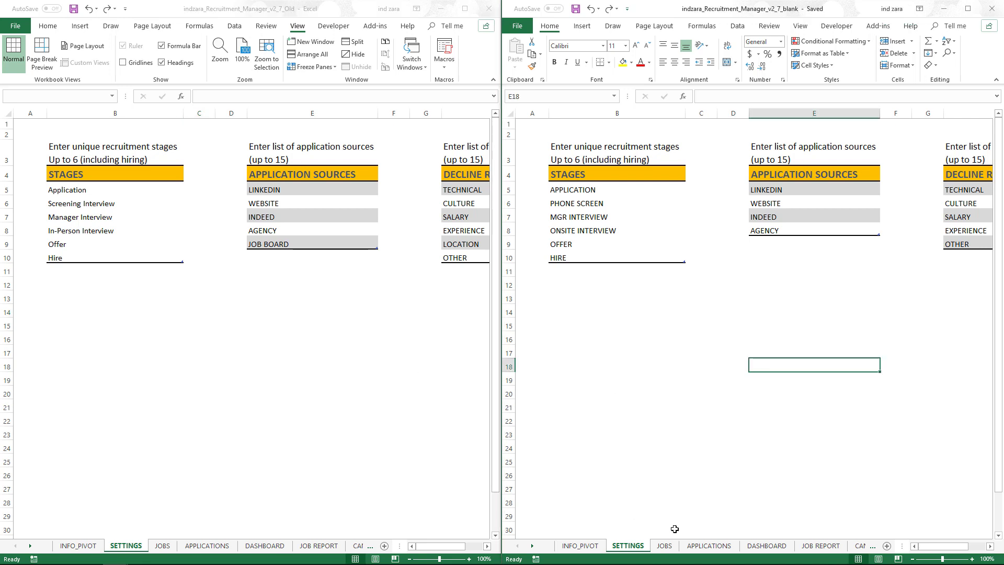
click(665, 545)
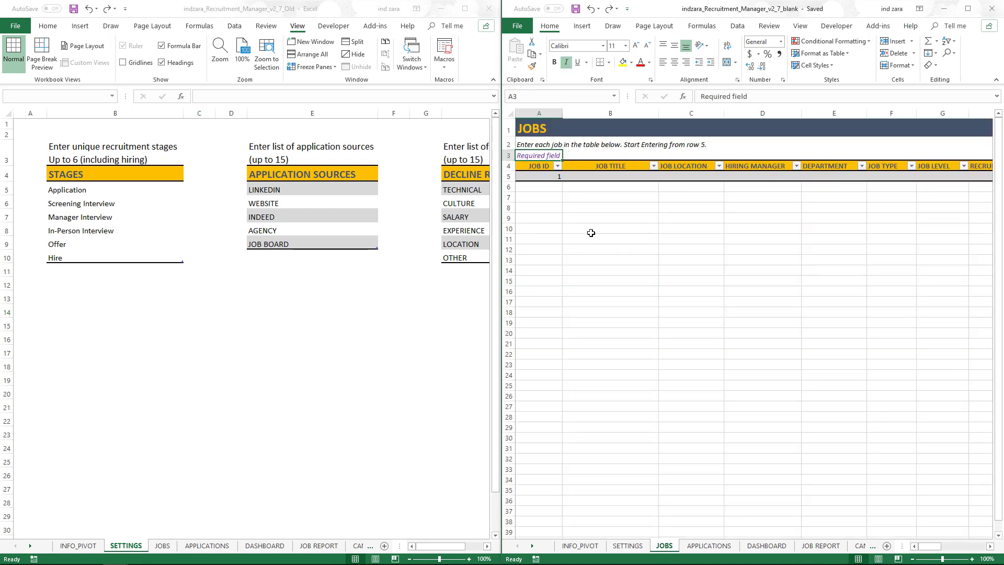
- Examine the old workbook's JOBS and APPLICATIONS tables across to their calculated columns
click(163, 546)
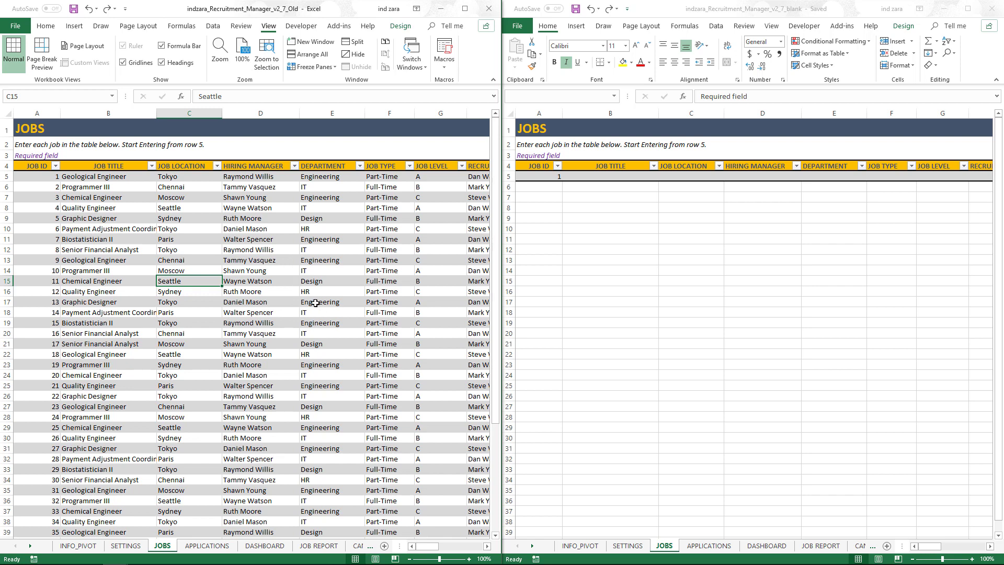
drag(426, 546, 480, 547)
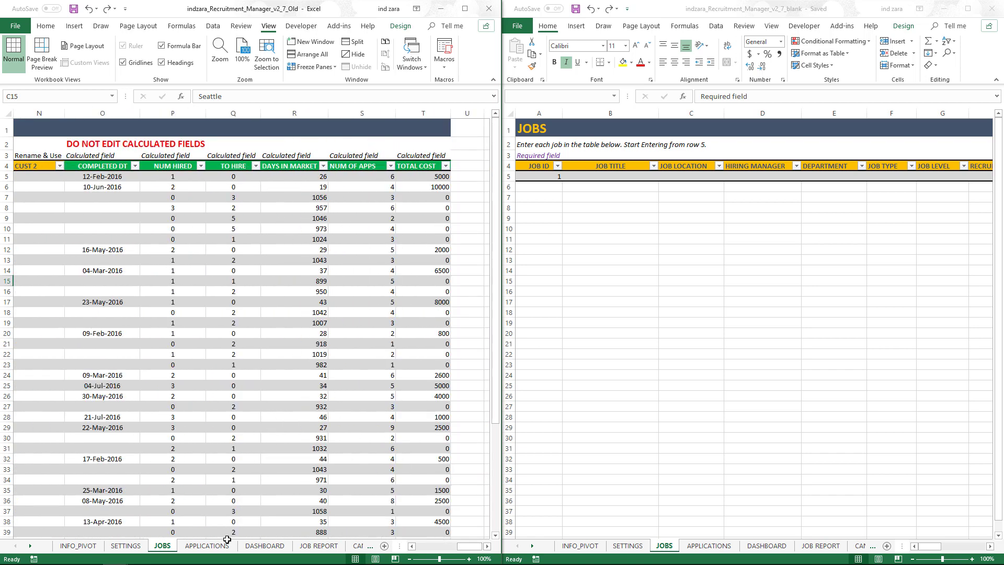
click(207, 546)
drag(419, 547, 475, 547)
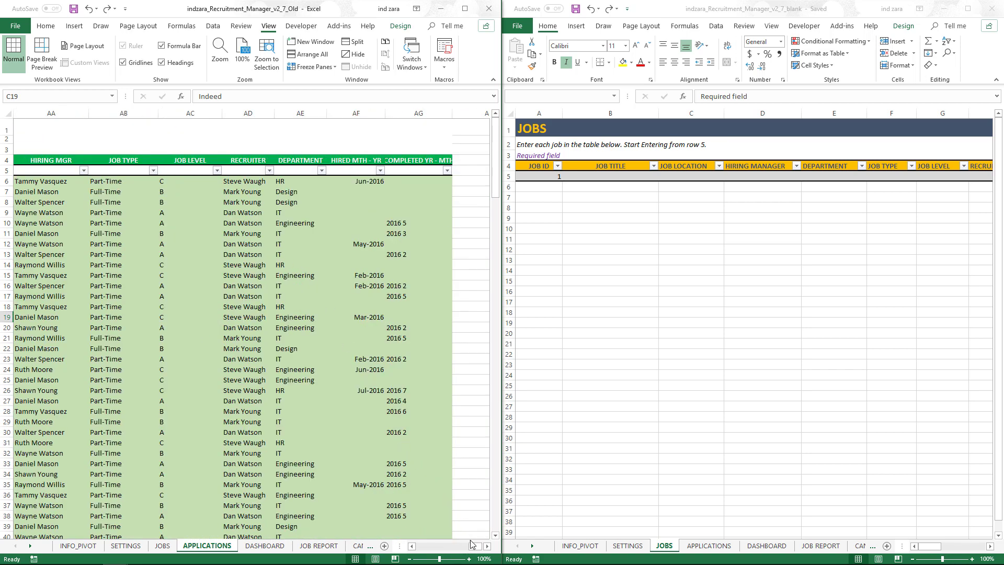
drag(475, 547, 419, 548)
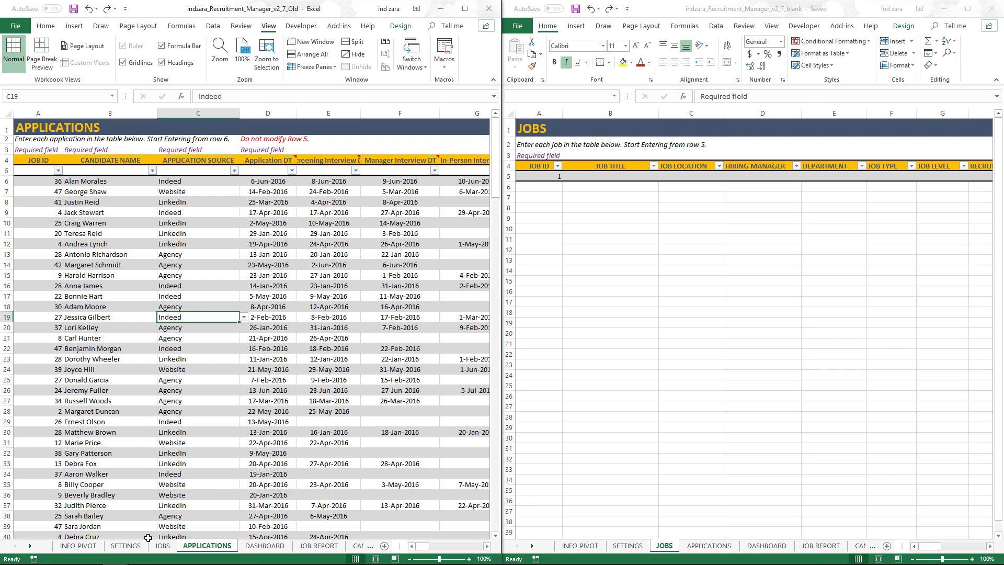
- Review the recruitment stages and application sources lists on the old workbook's SETTINGS sheet
click(126, 545)
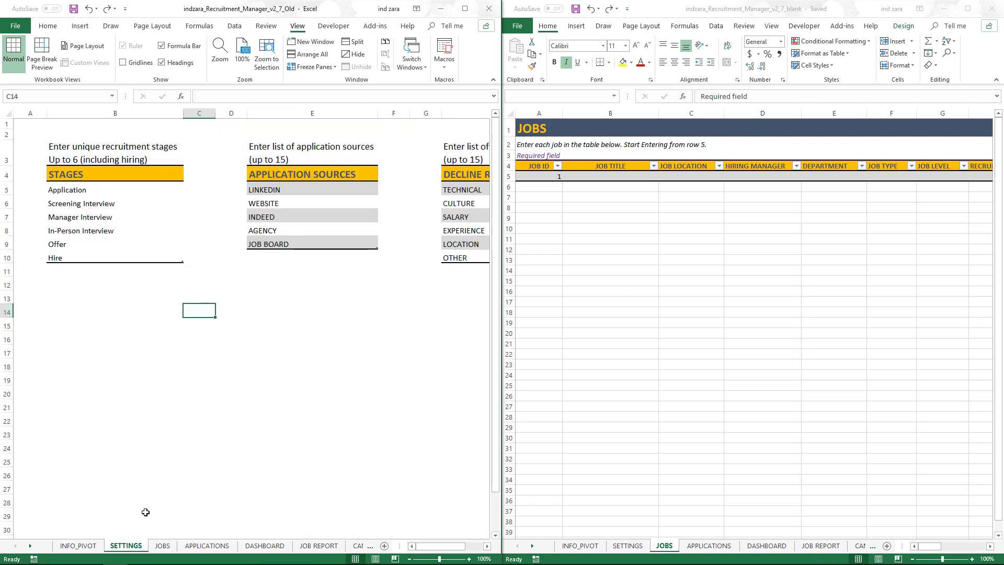
click(170, 347)
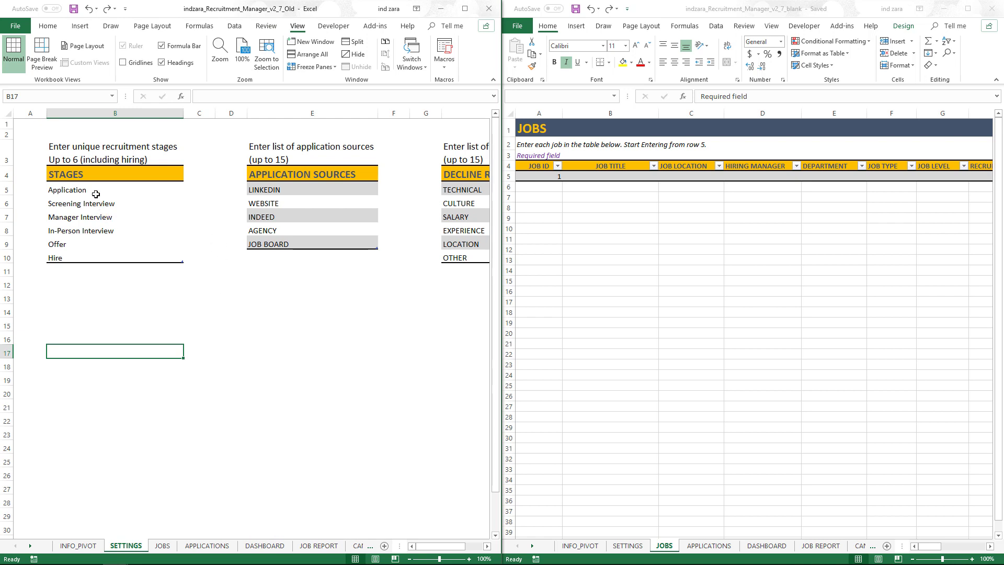
drag(70, 195, 116, 273)
drag(278, 202, 277, 244)
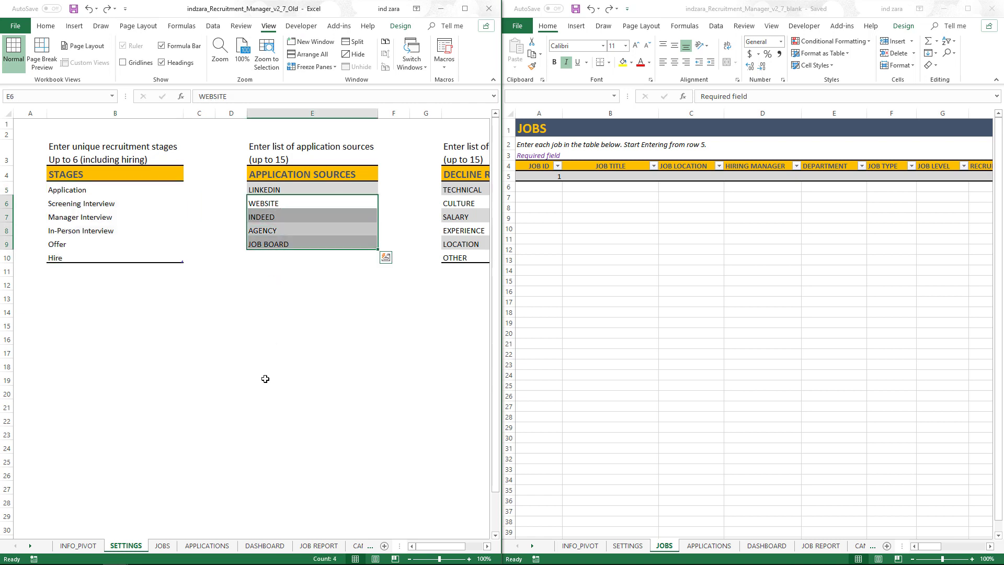
click(269, 354)
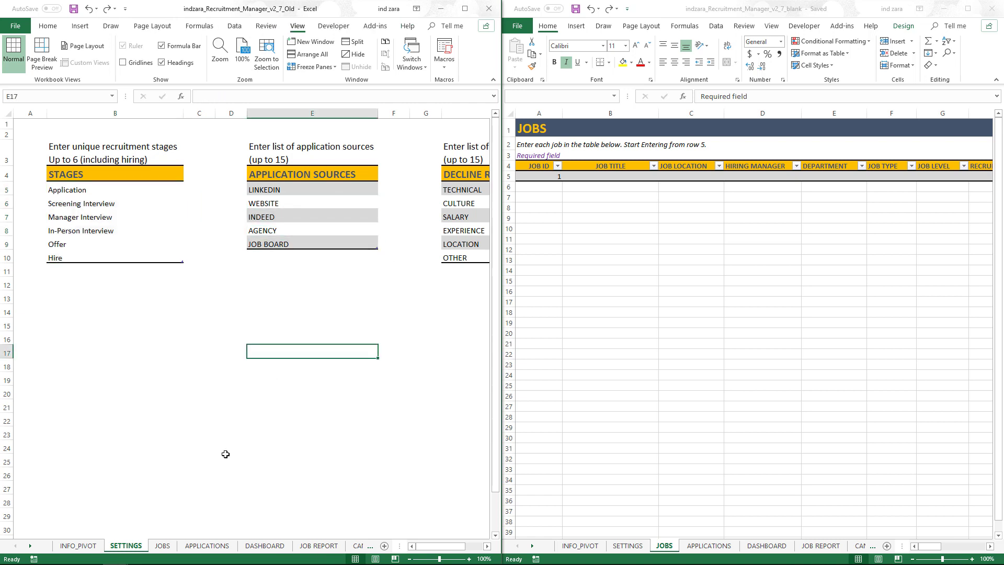
- Review the job and candidate entries on the old workbook's JOBS and APPLICATIONS sheets
click(163, 545)
drag(450, 546, 423, 545)
click(109, 228)
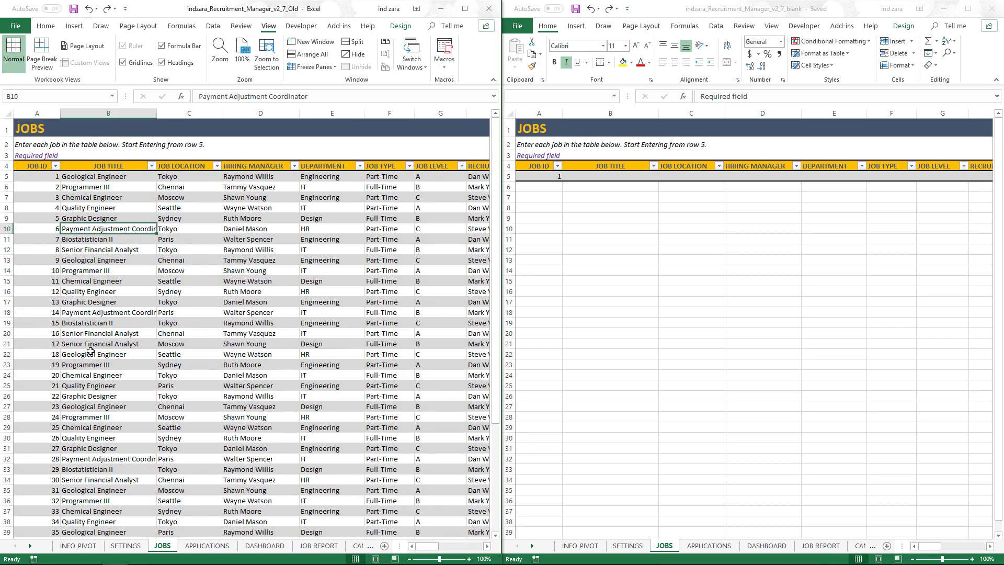
click(190, 545)
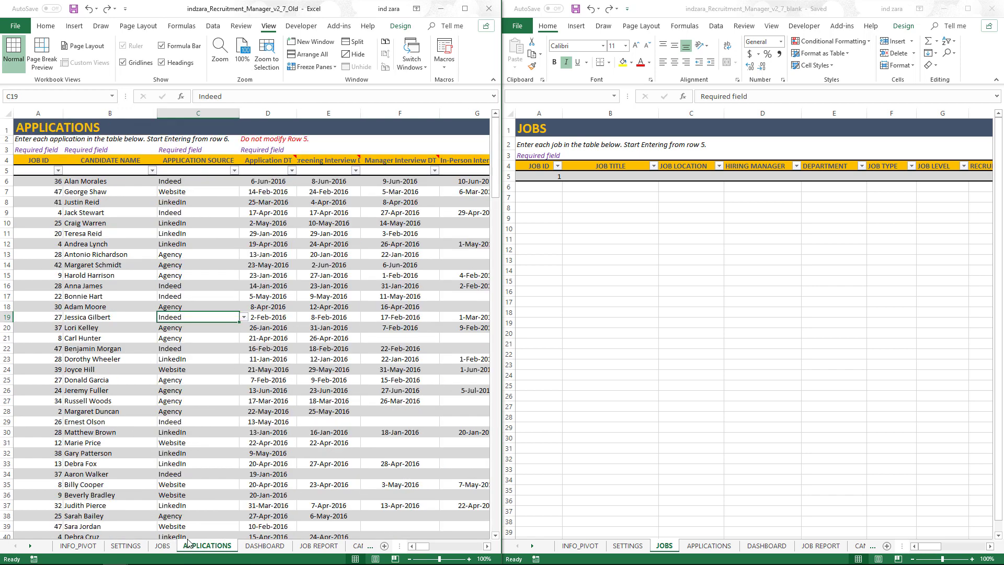
click(98, 272)
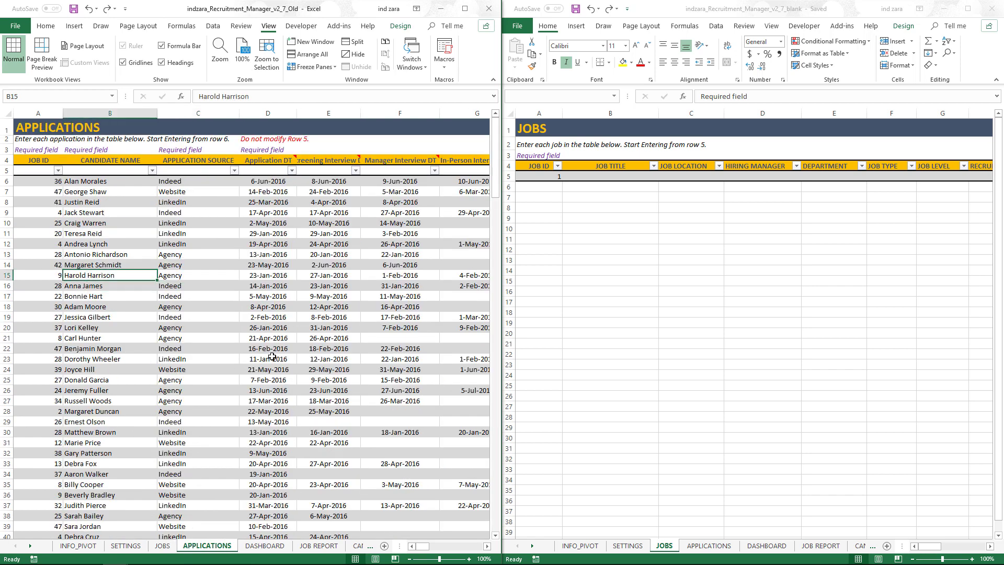
- Look over the DASHBOARD and JOB REPORT sheets in the old workbook
click(267, 545)
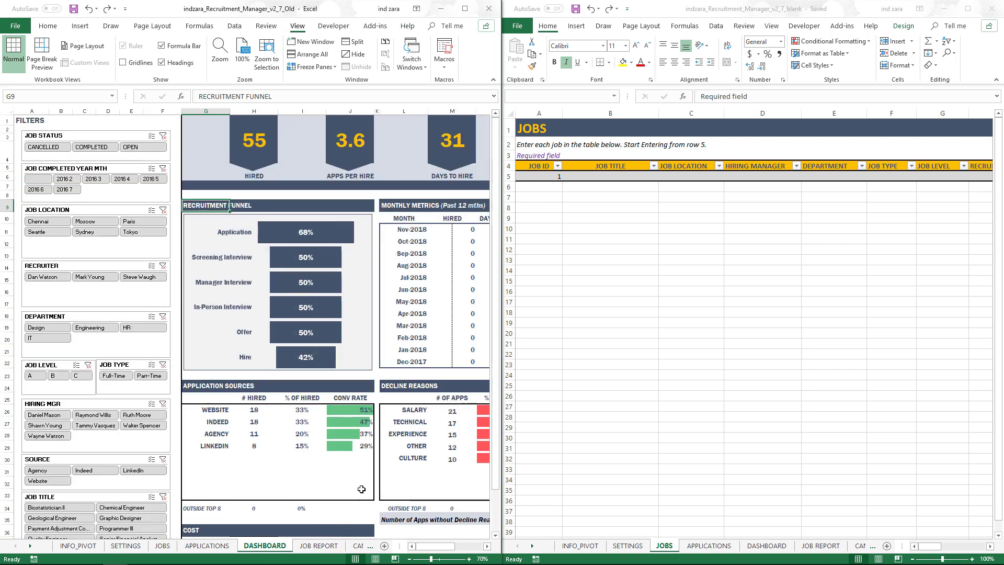
drag(446, 548, 414, 549)
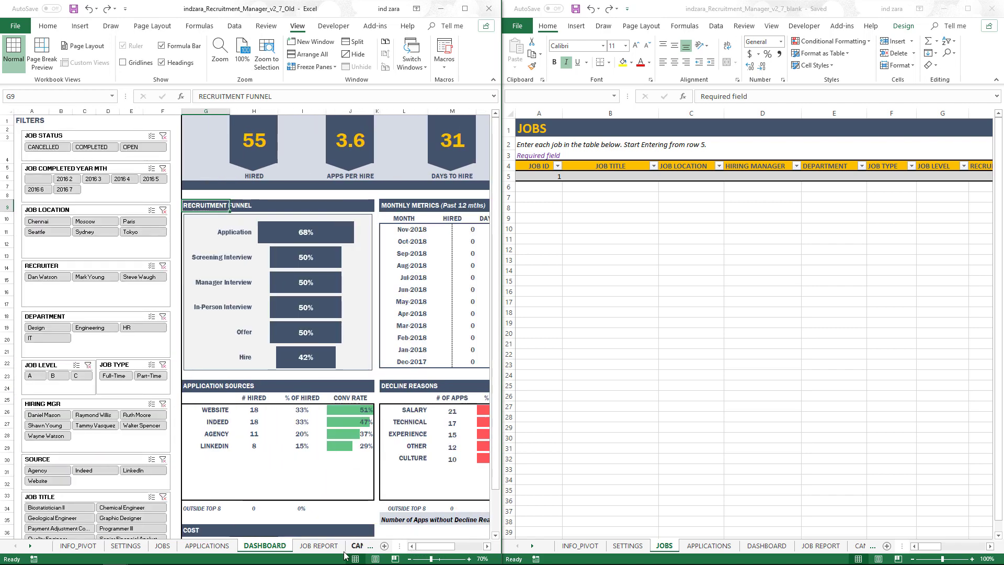
click(327, 546)
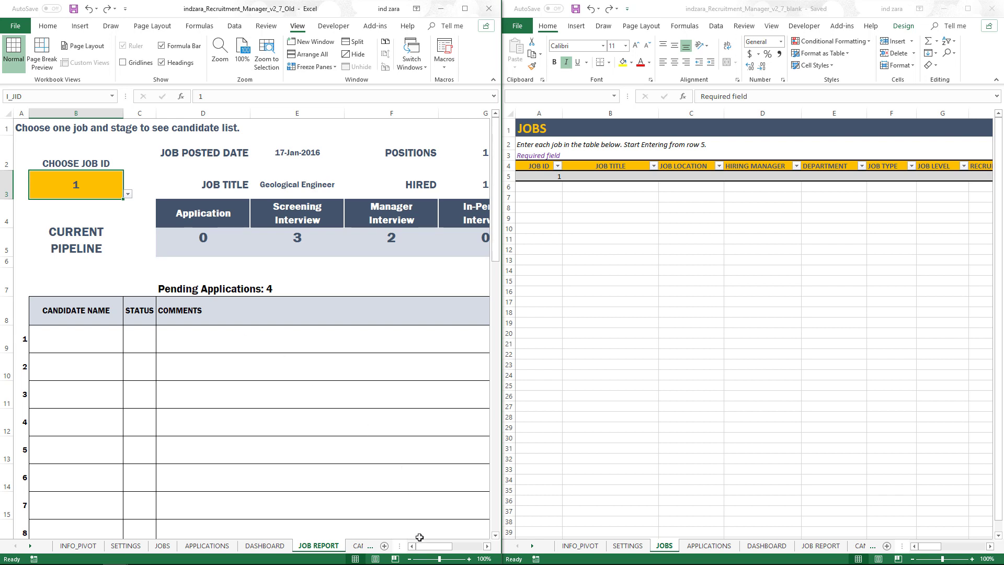
drag(422, 547, 416, 548)
- Display the SETTINGS sheet in both the old and the blank workbook
click(265, 546)
click(207, 545)
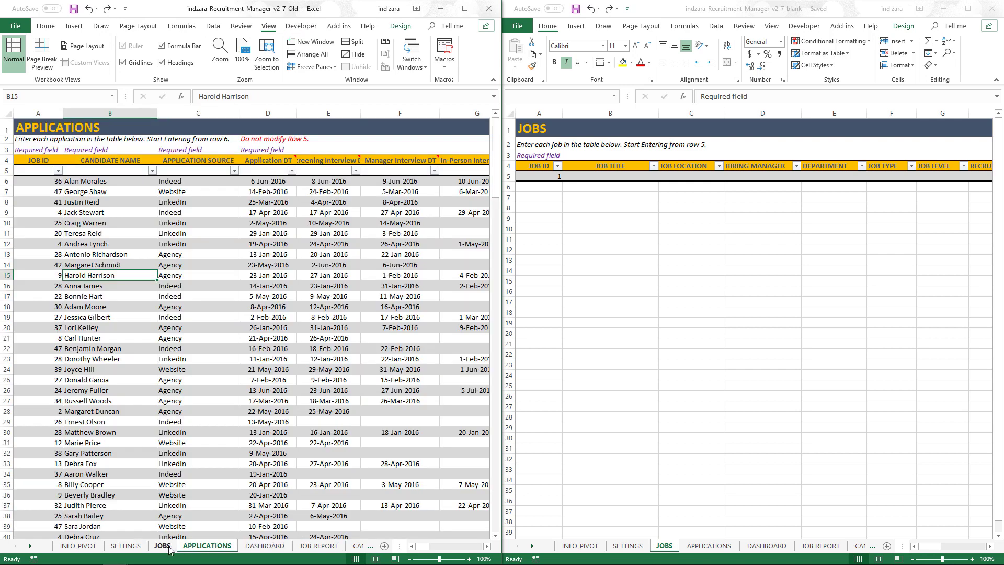
click(162, 546)
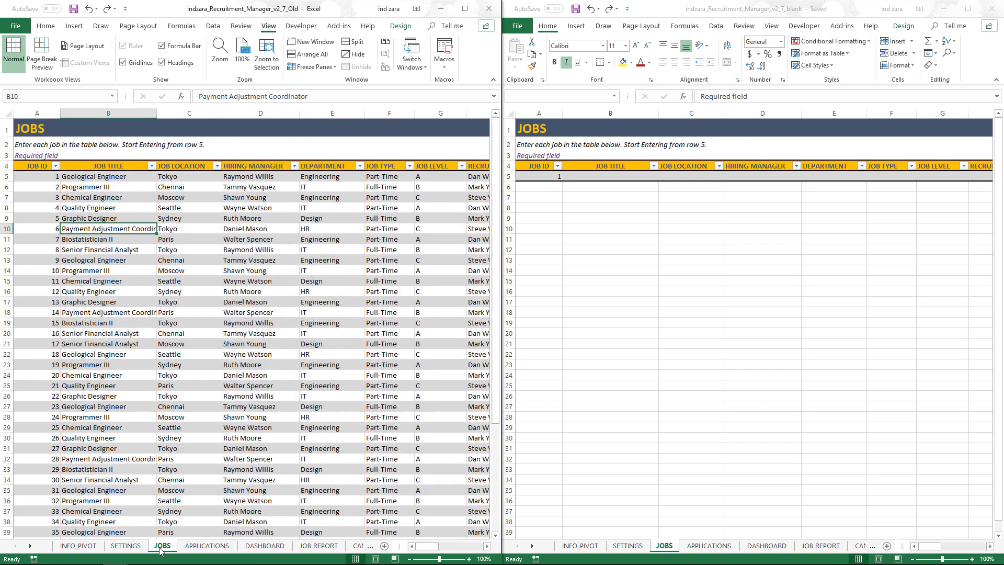
click(126, 545)
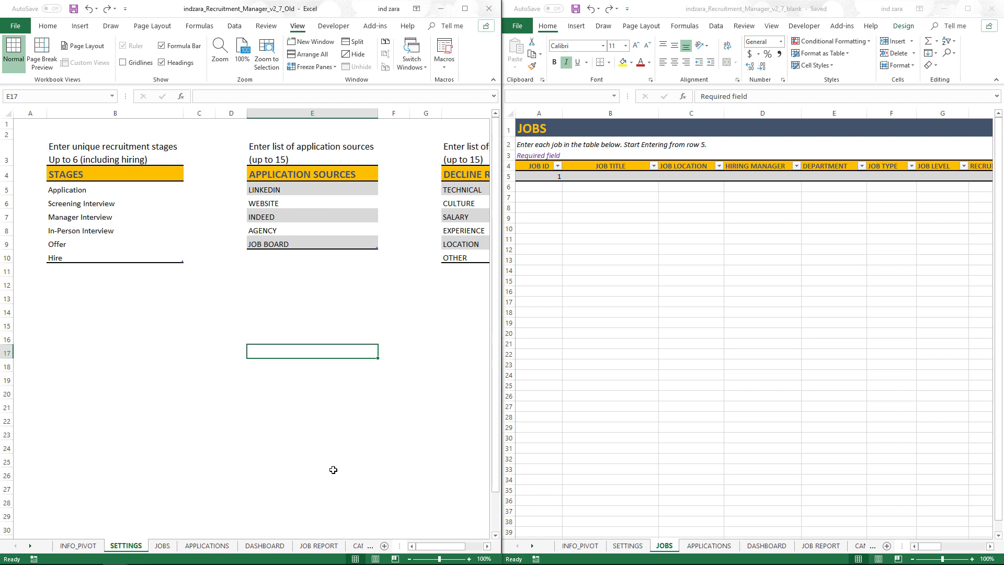
click(613, 545)
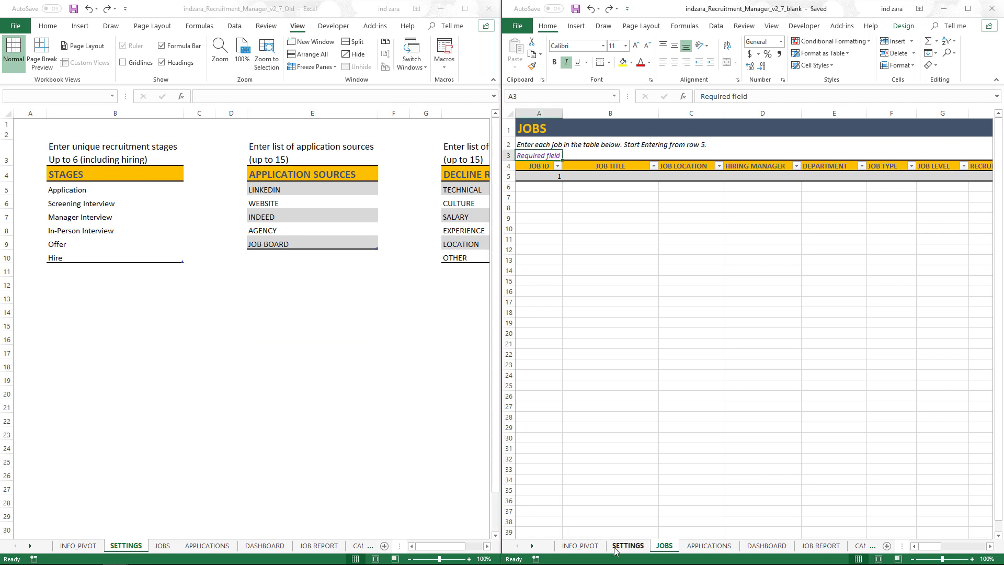
click(616, 549)
- Copy the six recruitment stages from the old SETTINGS sheet and paste them as values into the blank workbook's STAGES table from B5
click(113, 209)
drag(93, 190, 90, 258)
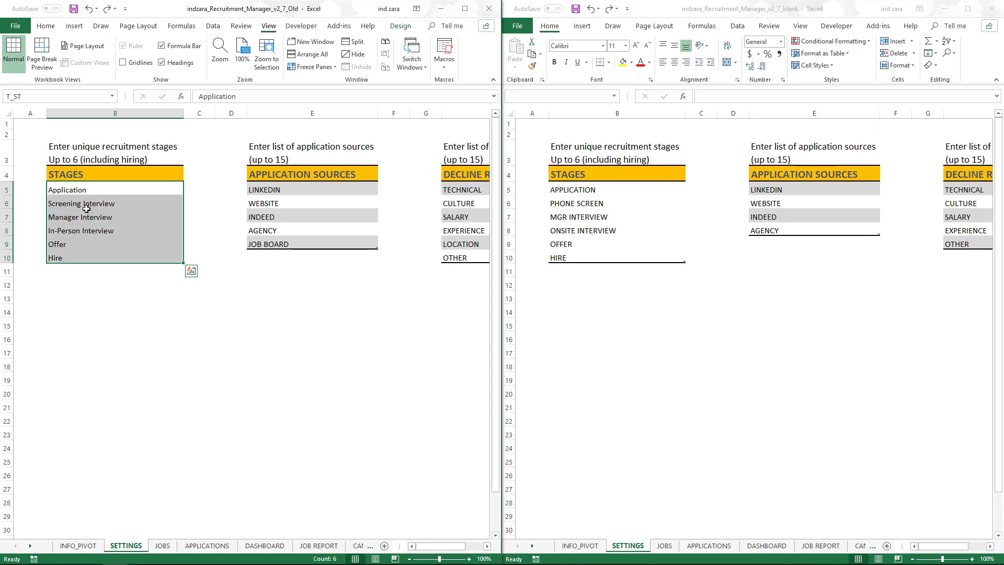
key(ctrl+c)
click(556, 195)
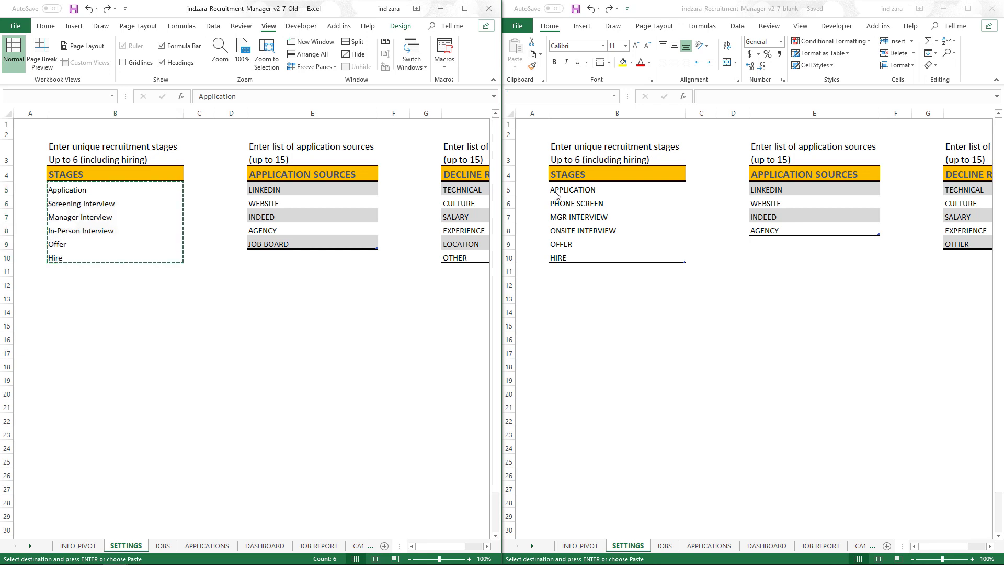
right_click(610, 189)
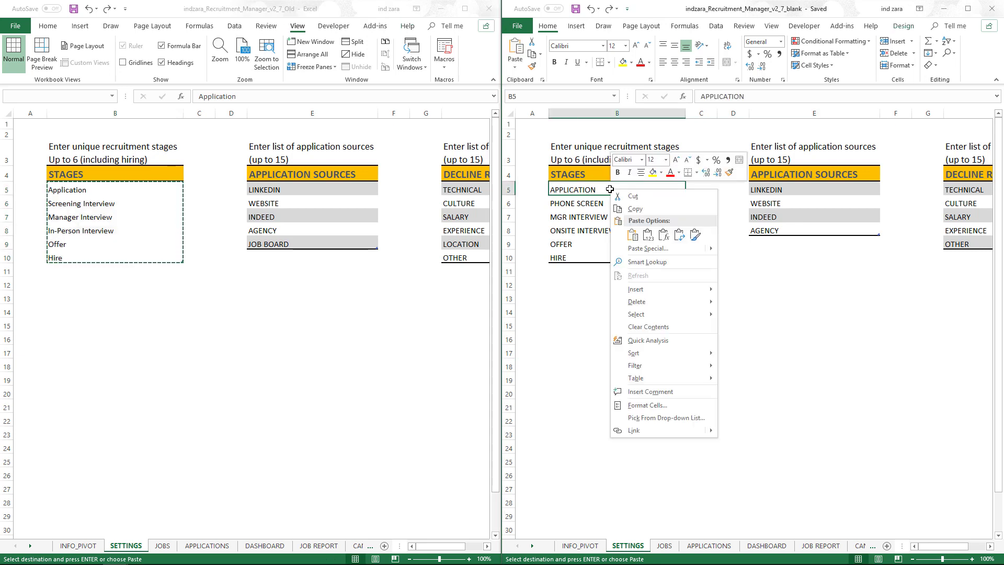
click(646, 235)
click(609, 289)
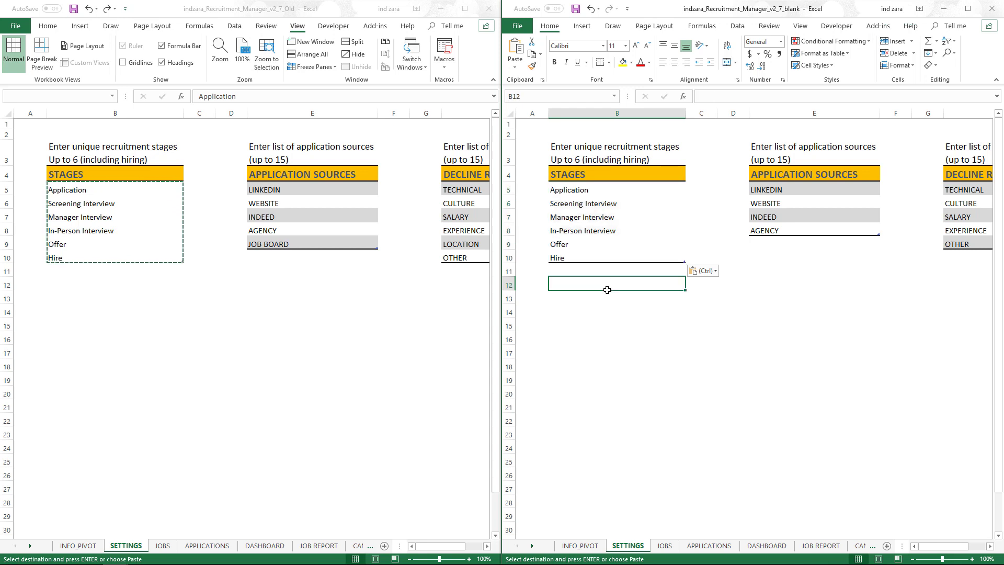
- Copy the application sources, LINKEDIN through JOB BOARD, from the old workbook and paste them as values at E5 in the blank workbook
click(299, 192)
drag(294, 194, 289, 244)
key(ctrl+c)
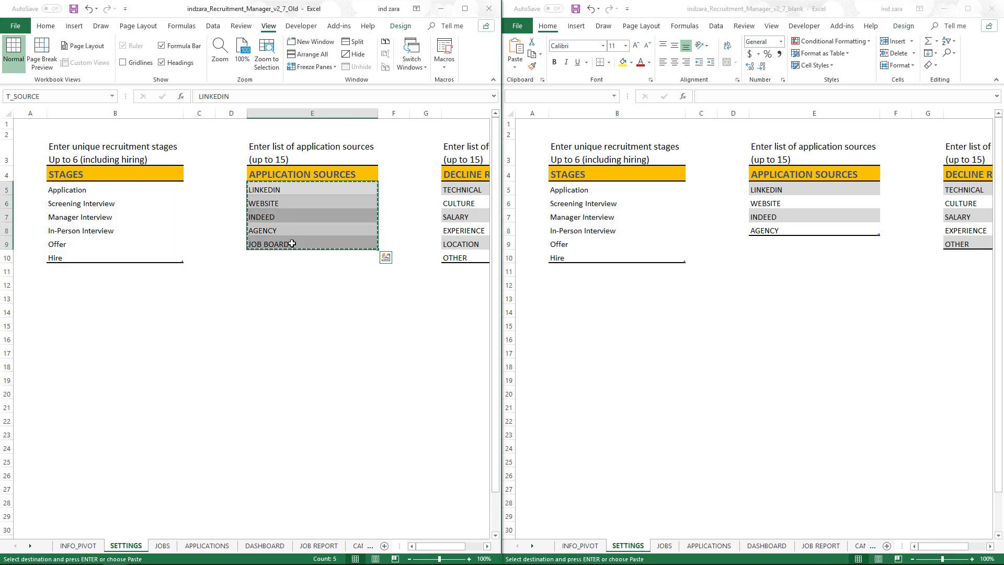
click(760, 203)
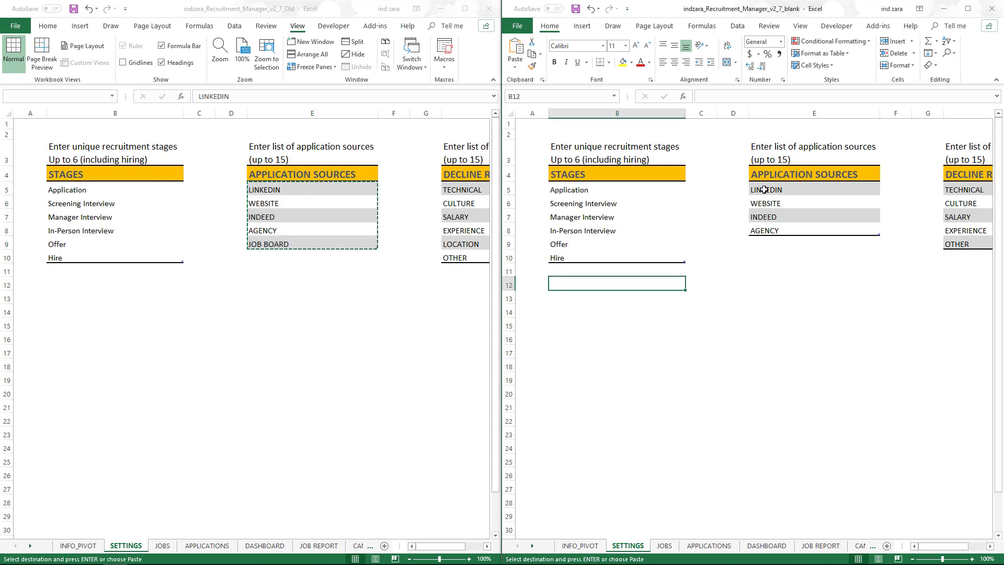
click(765, 189)
right_click(765, 190)
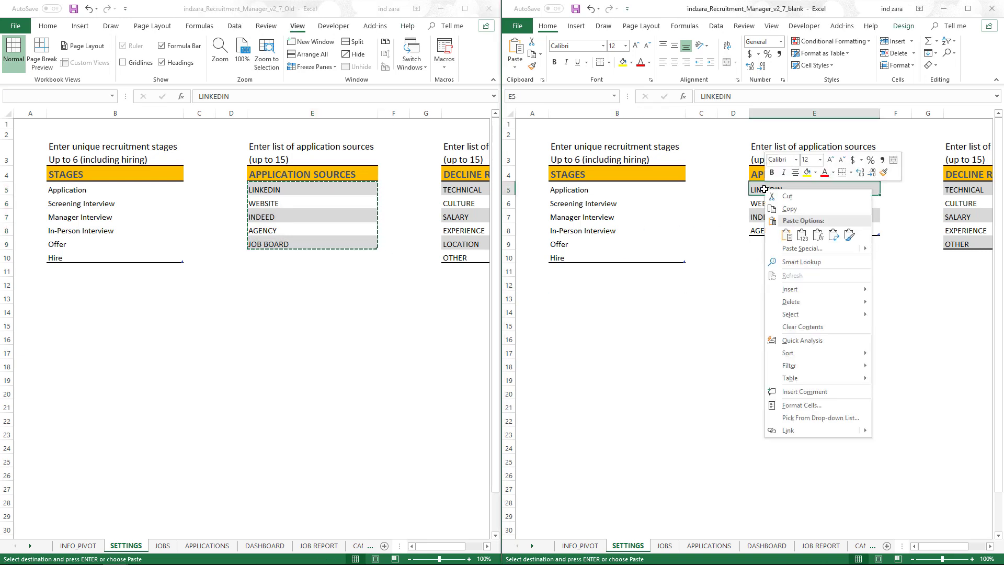
click(804, 236)
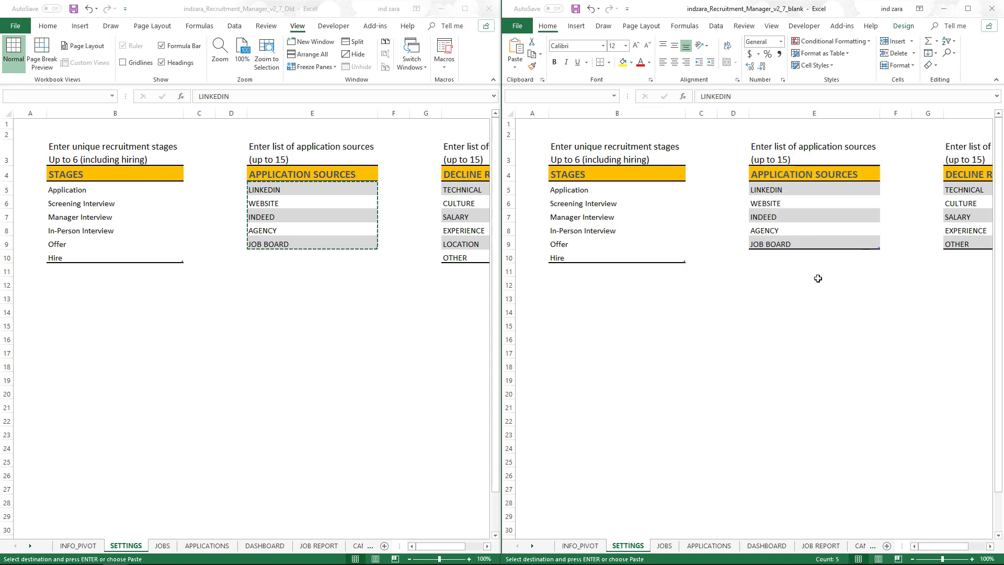
click(920, 366)
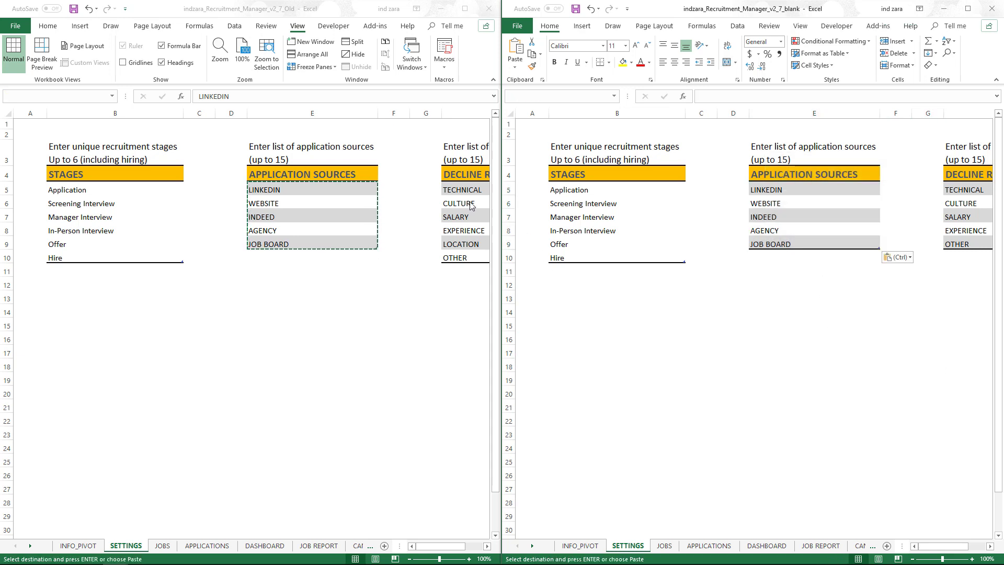
- Copy the decline reasons, TECHNICAL through OTHER, from the old workbook and paste them as values at H5 in the blank workbook
drag(463, 189, 461, 257)
key(ctrl+c)
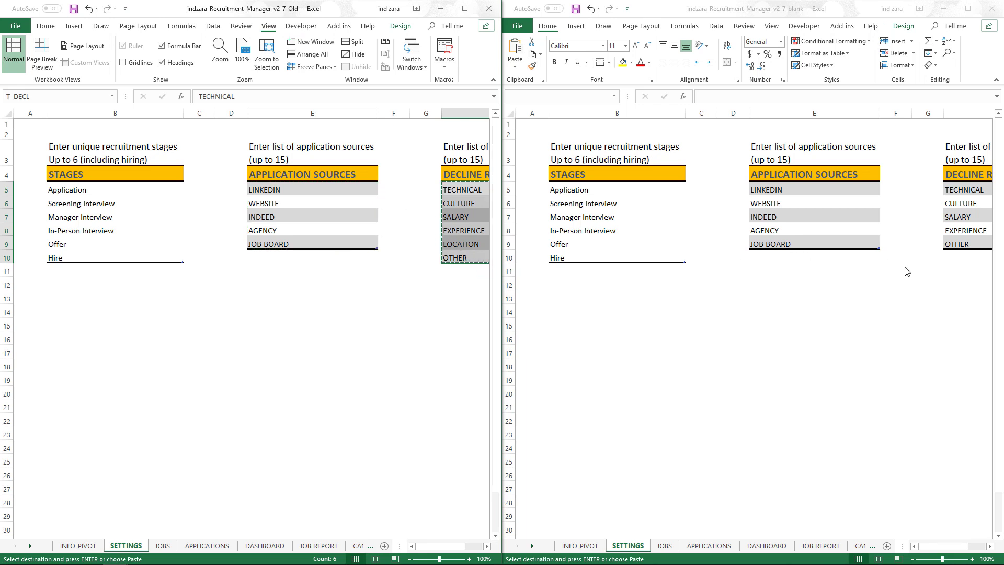
click(957, 188)
right_click(957, 188)
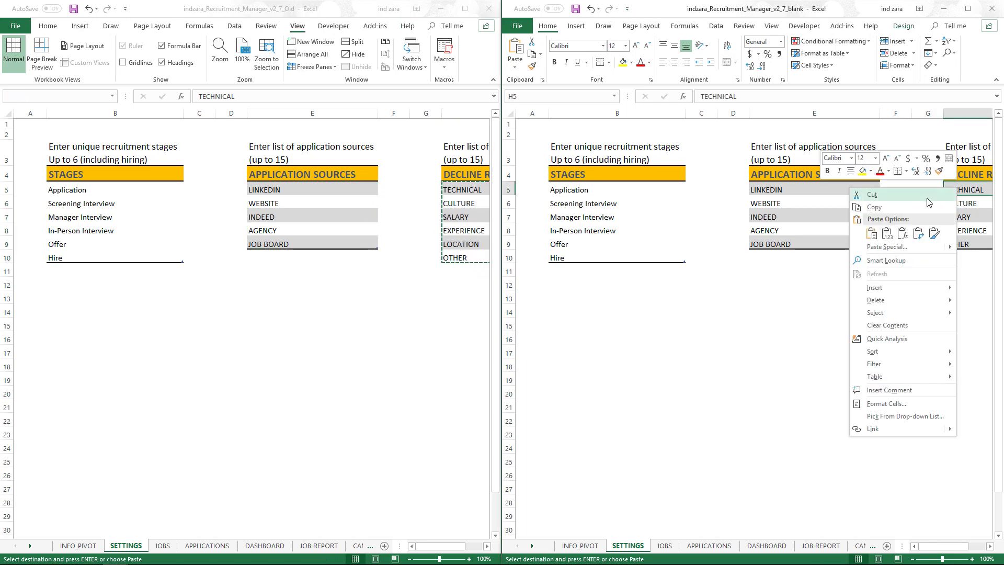
click(888, 234)
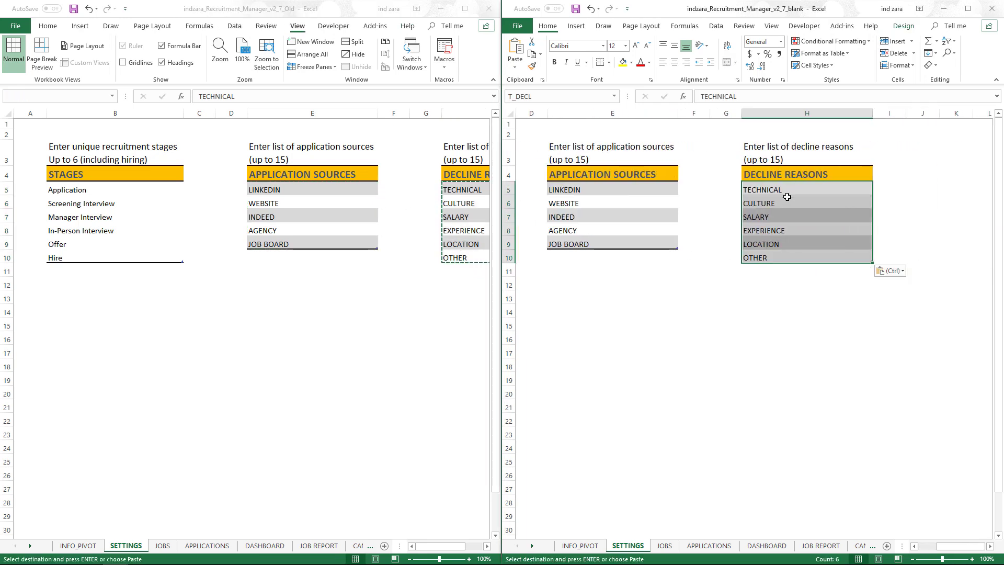
click(752, 294)
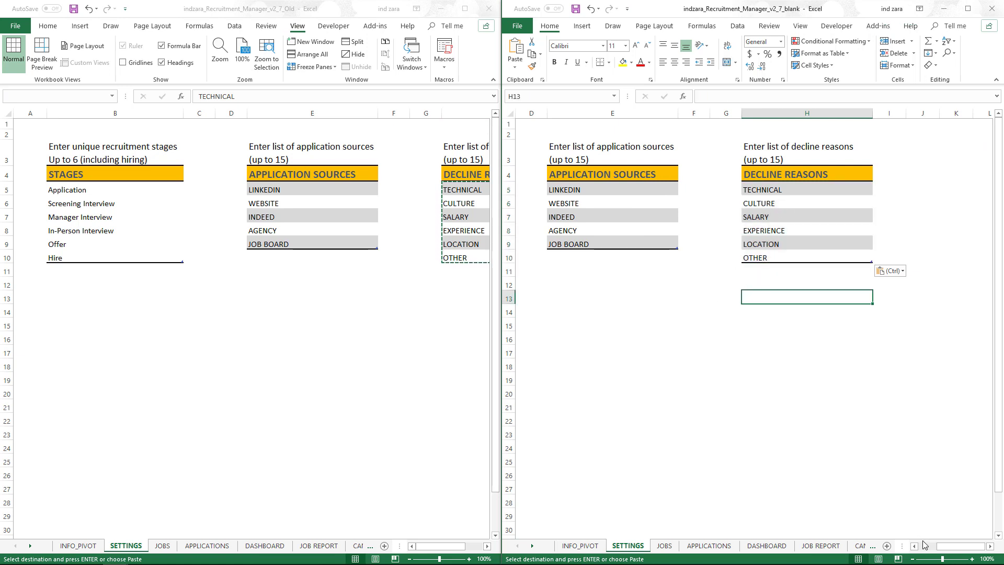
scroll(890, 520, left, 3)
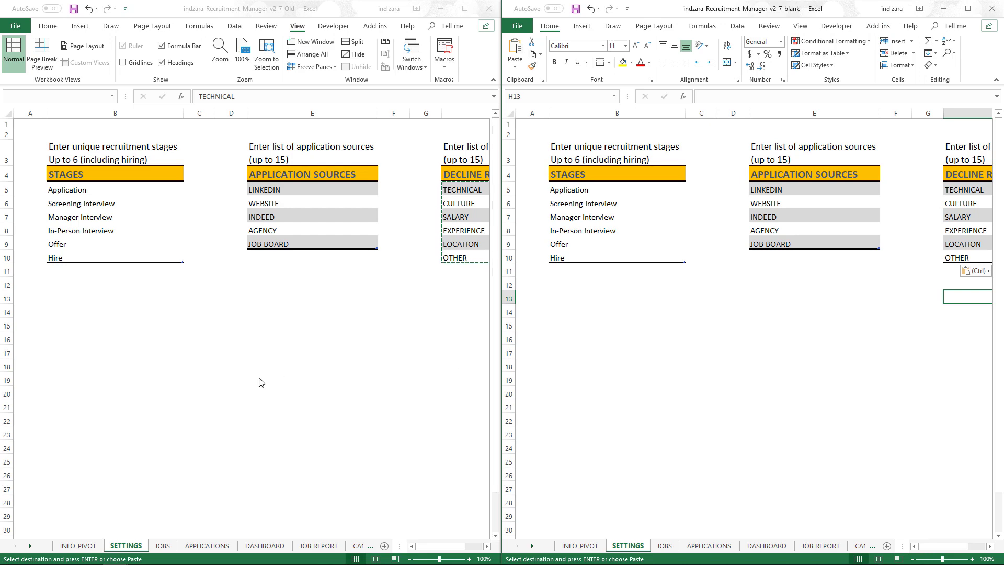
- Copy the job records A5:N54, JOB ID through CUST 2, from the old workbook's JOBS sheet, excluding the calculated columns
click(163, 546)
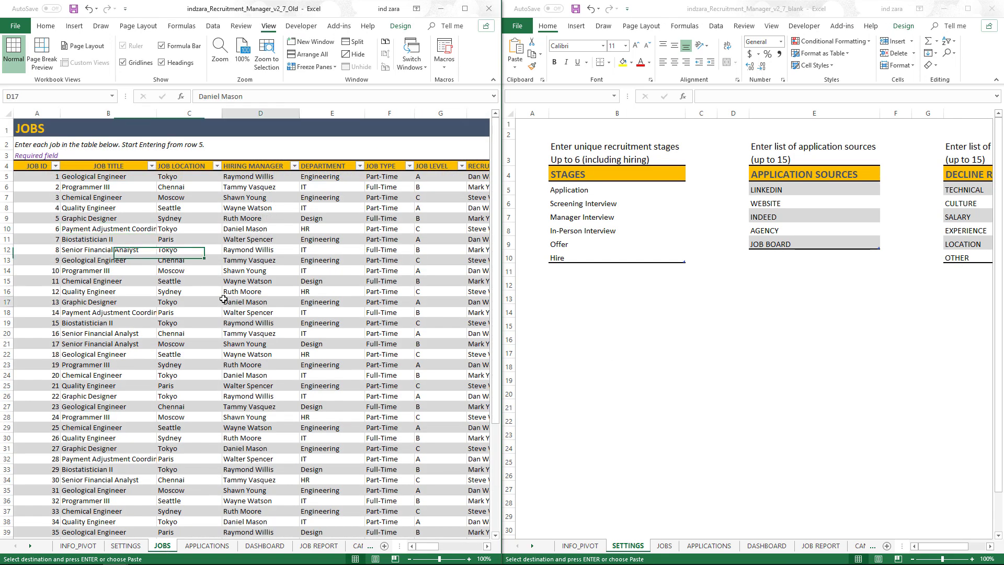
click(41, 178)
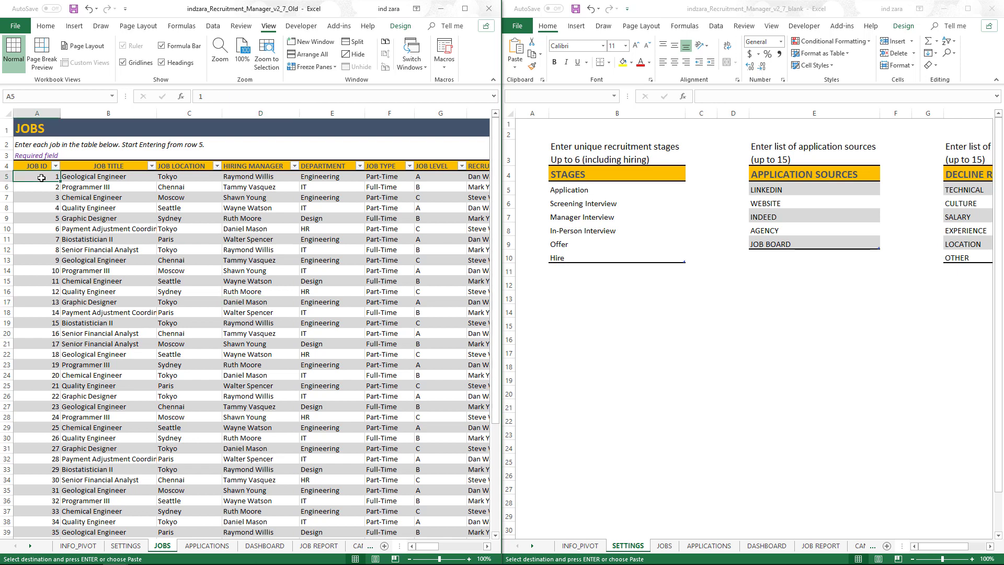
key(shift+Right)
key(shift+Right)
key(shift+Right)
key(shift+Right)
key(shift+Right)
key(shift+Right)
key(shift+Right)
key(shift+Right)
key(shift+Right)
key(shift+Right)
key(shift+Right)
key(shift+Right)
key(shift+Right)
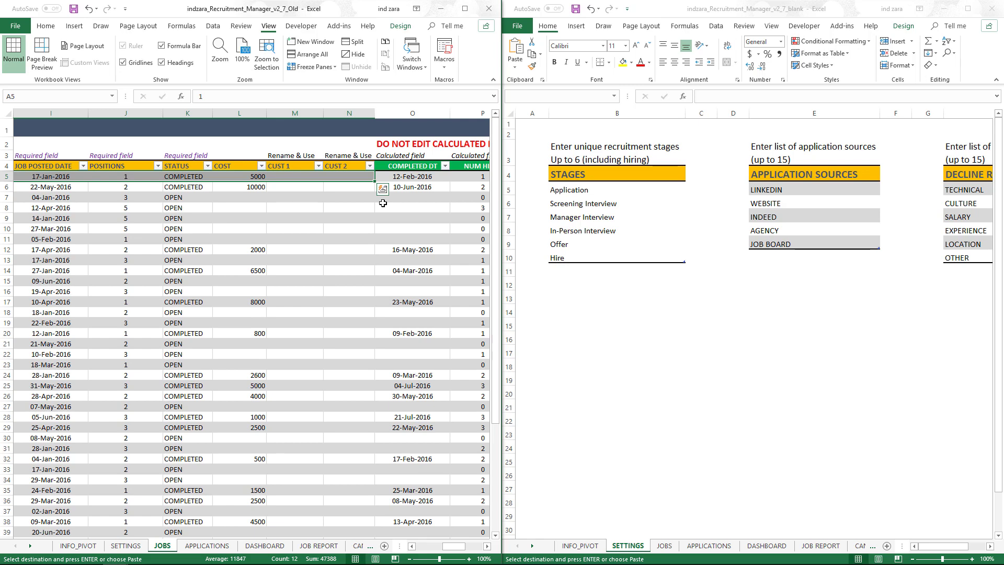
key(ctrl+shift+Down)
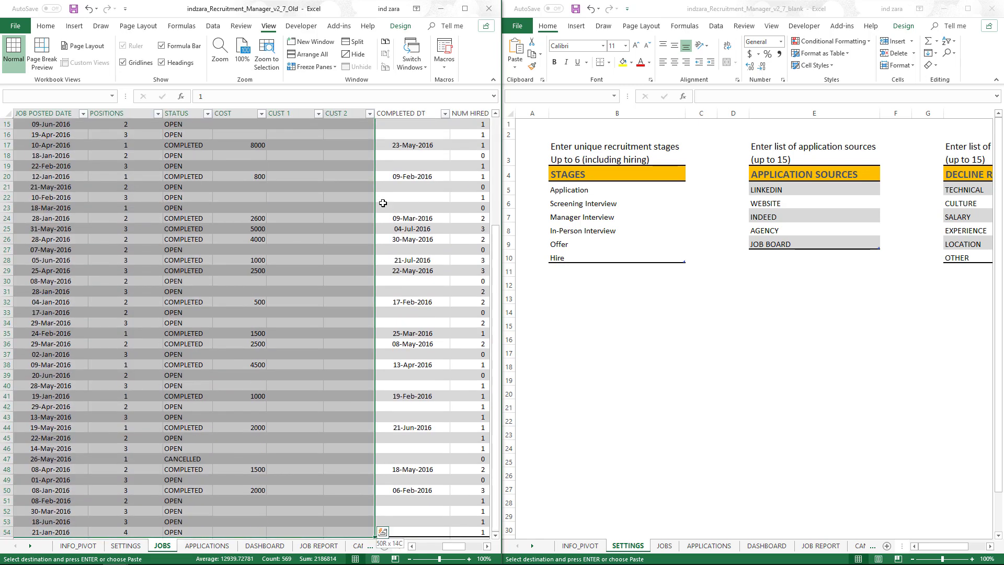
scroll(381, 242, down, 2)
key(ctrl+c)
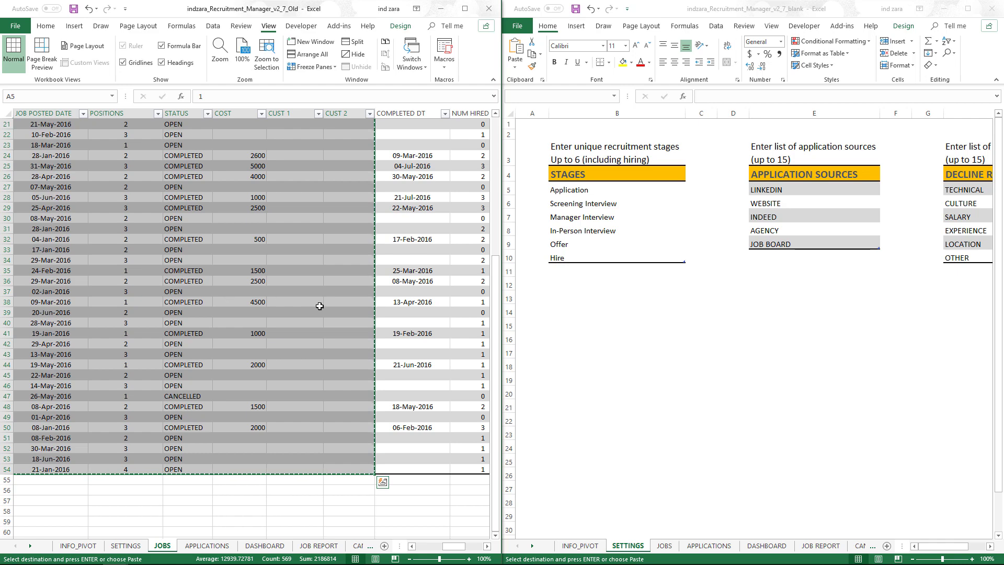
- Paste the copied job records as values at A5 on the blank workbook's JOBS sheet
click(664, 546)
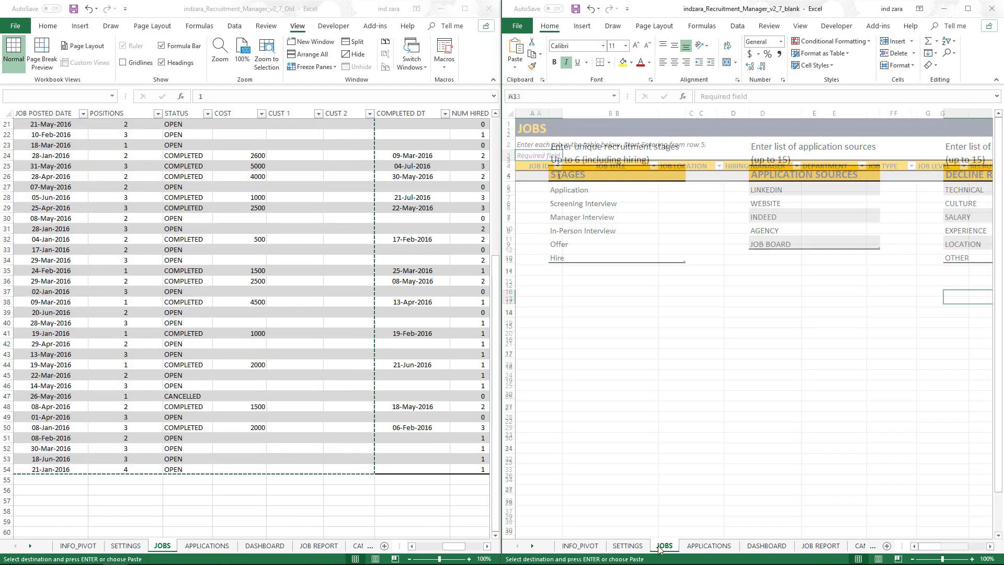
right_click(550, 176)
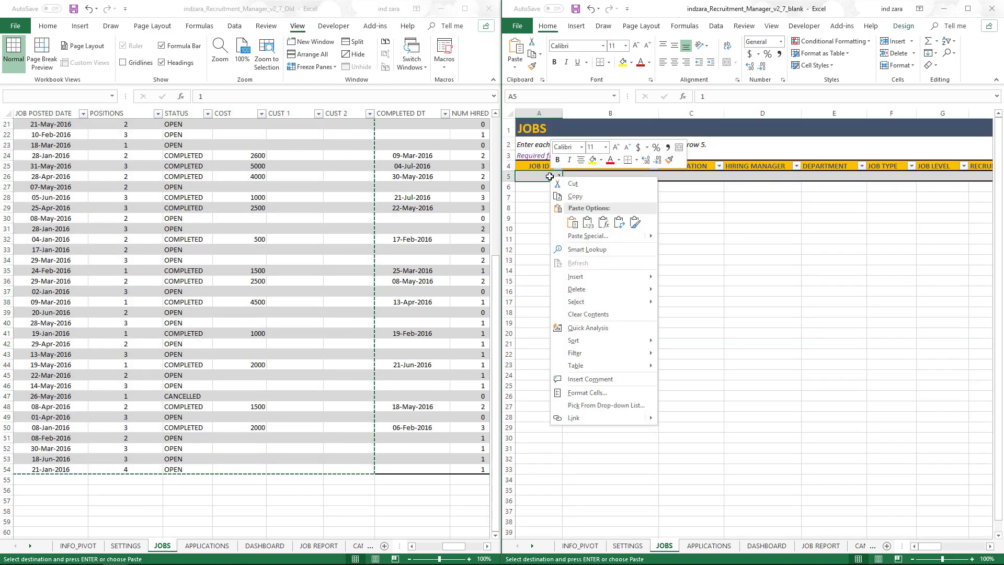
click(595, 225)
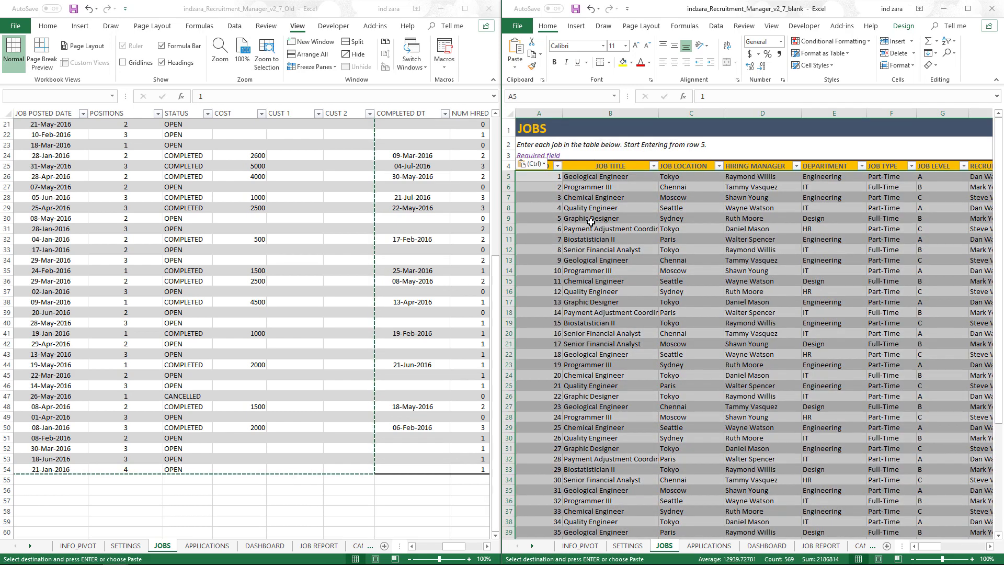
click(591, 221)
- Check the STATUS, COST and calculated columns of the pasted jobs down to the last row, including the COMPLETED DT formula in O5
drag(929, 547, 973, 548)
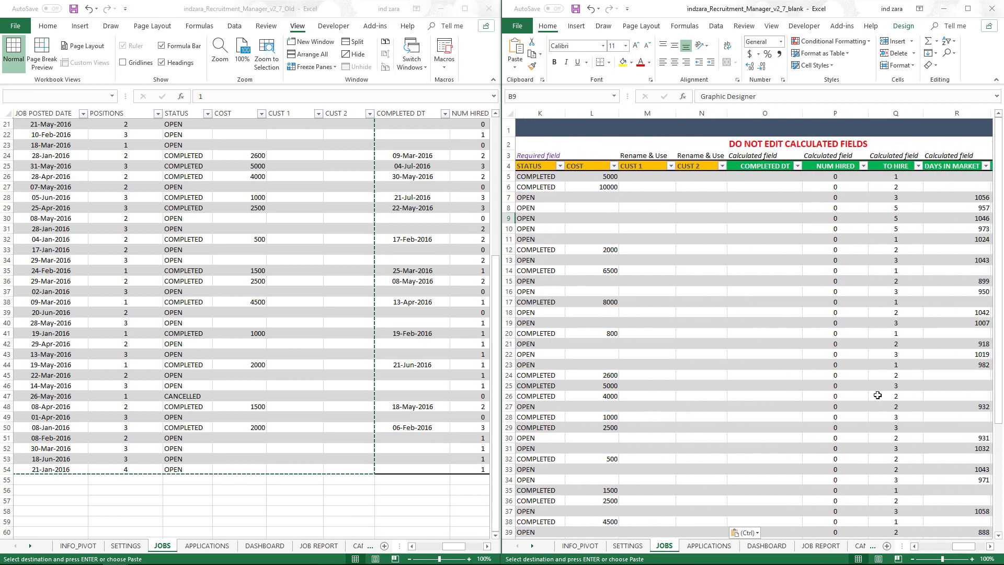
scroll(868, 336, down, 3)
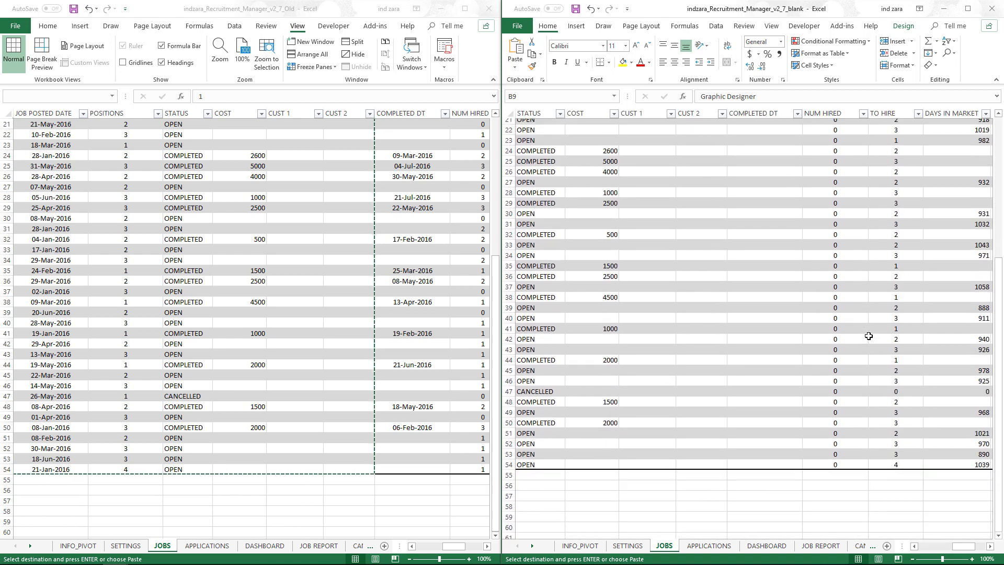
scroll(868, 336, up, 3)
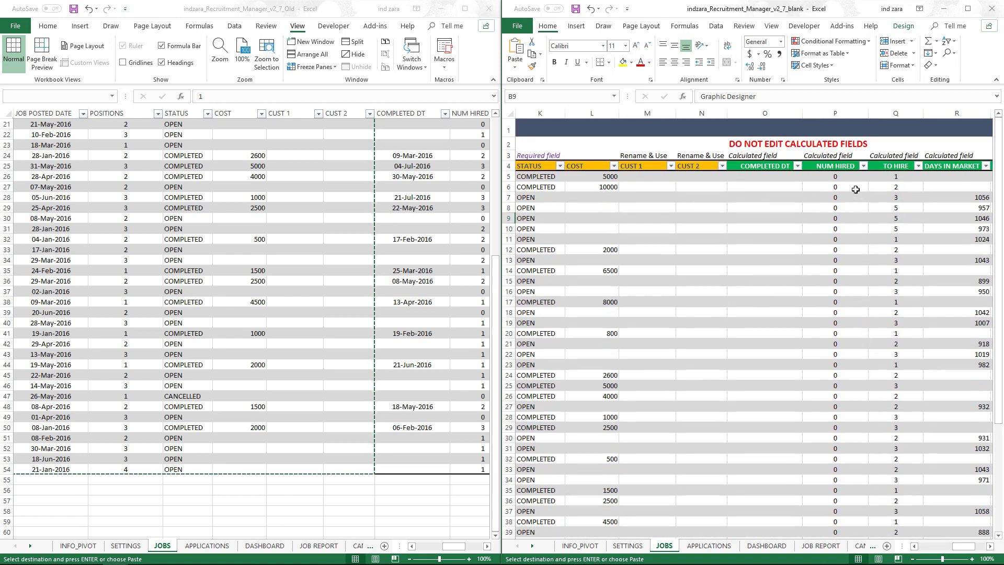
click(700, 177)
click(774, 177)
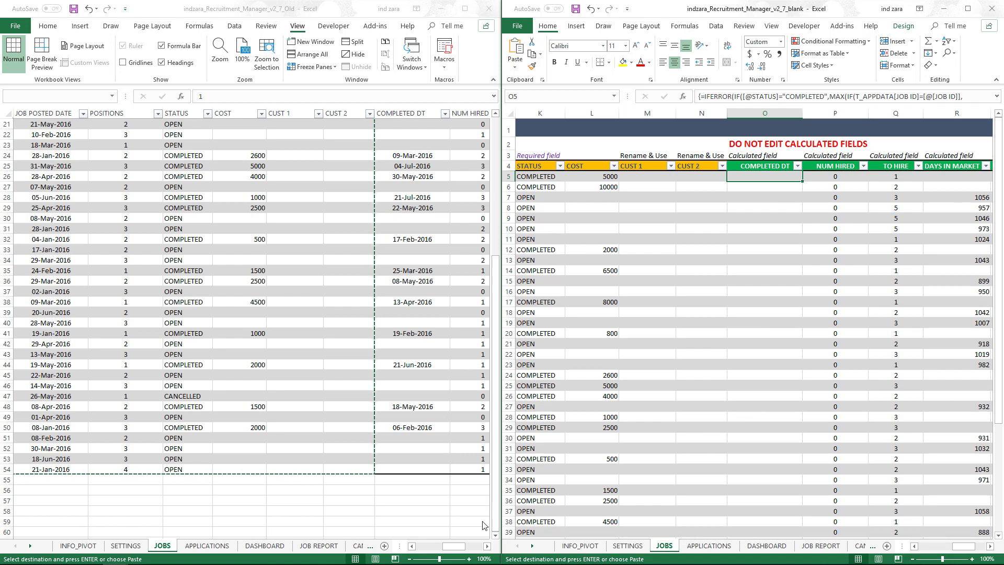
- Copy the application records A6:N205, JOB ID through CUSTOM COL 2, from the old workbook's APPLICATIONS sheet, excluding the calculated columns
click(201, 546)
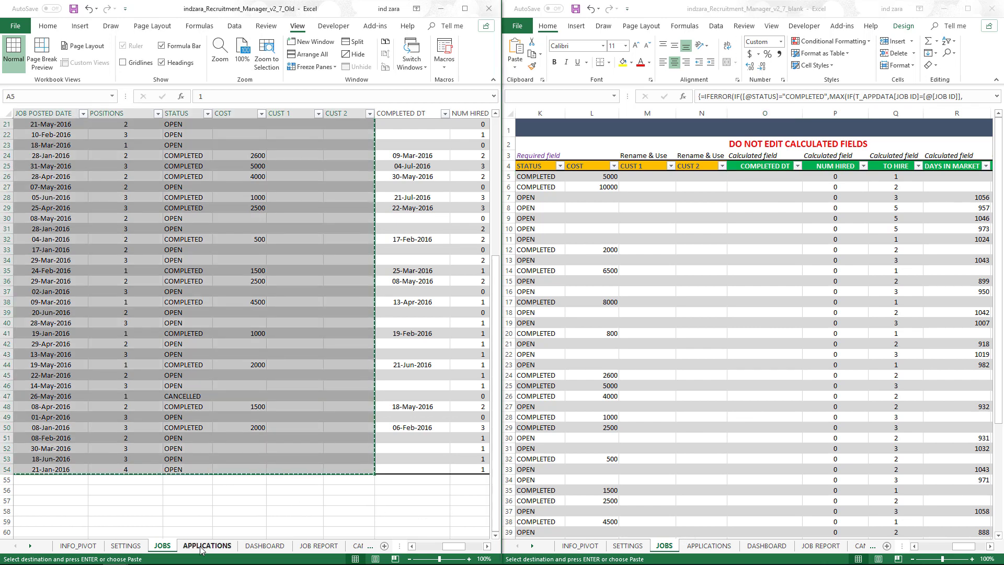
click(47, 184)
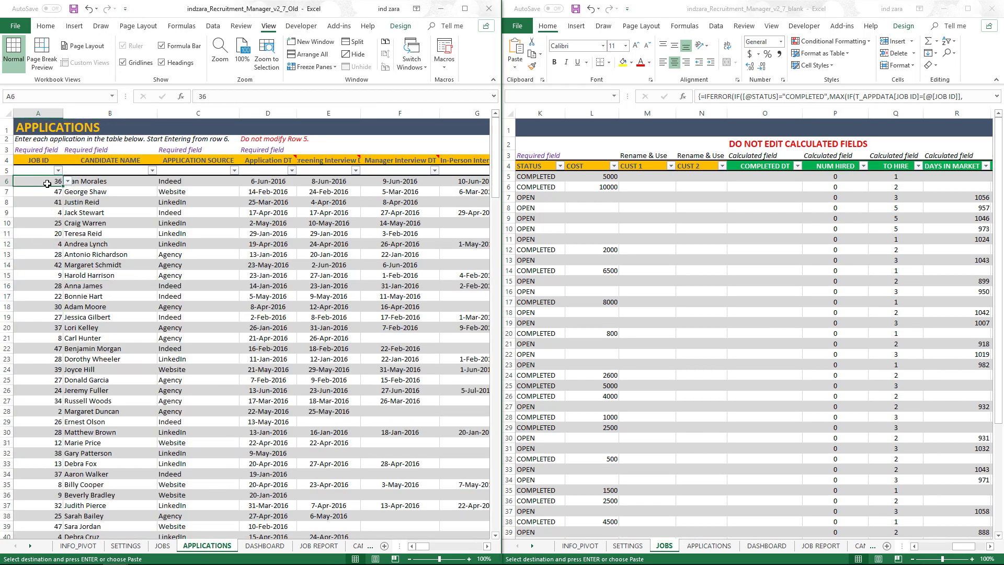
key(shift+Right)
key(shift+Right)
key(shift+Right)
key(shift+Right)
key(shift+Right)
key(shift+Right)
key(shift+Right)
key(shift+Right)
key(shift+Right)
key(shift+Right)
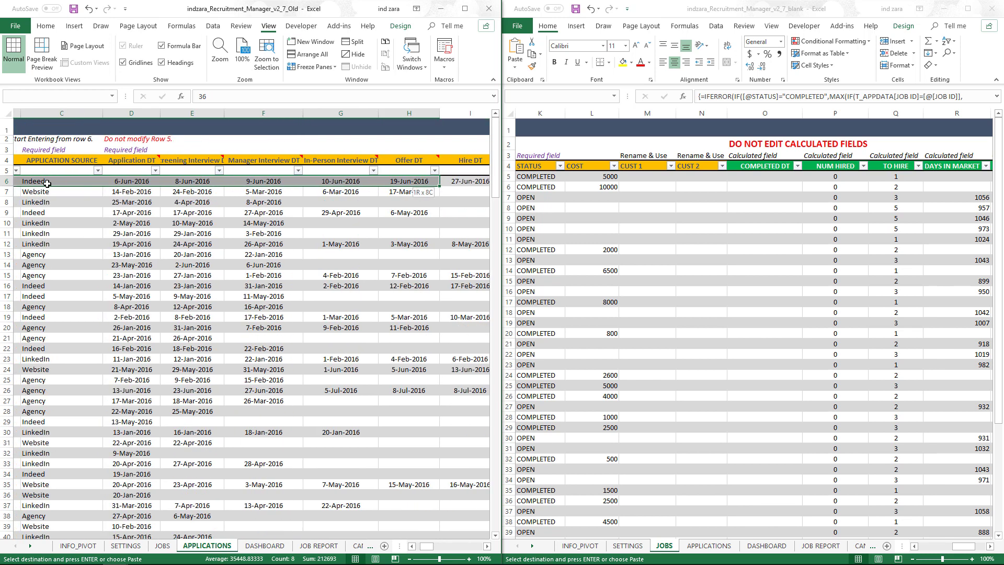
key(shift+Right)
key(shift+Right)
key(shift+Right)
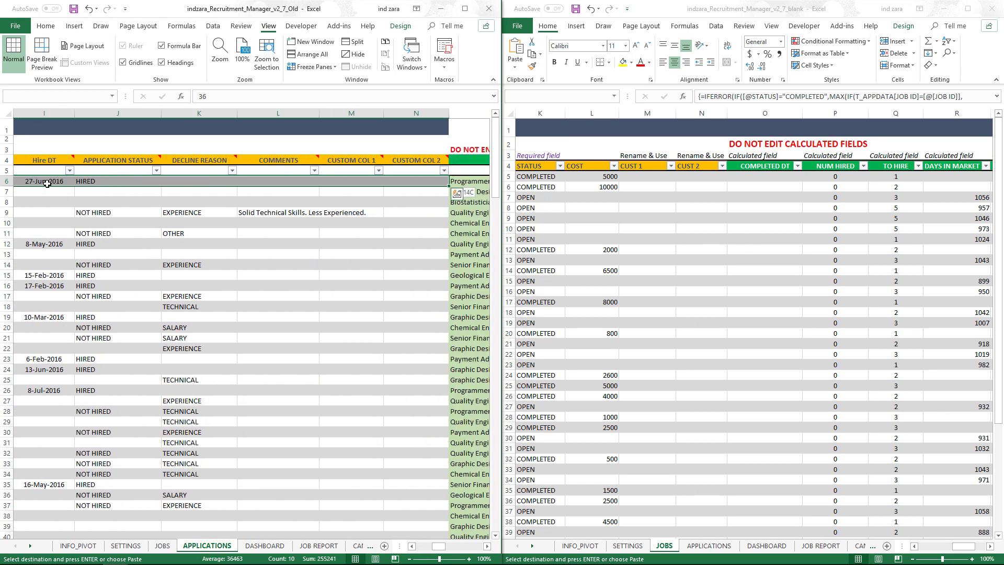
key(ctrl+shift+Down)
scroll(47, 184, down, 1)
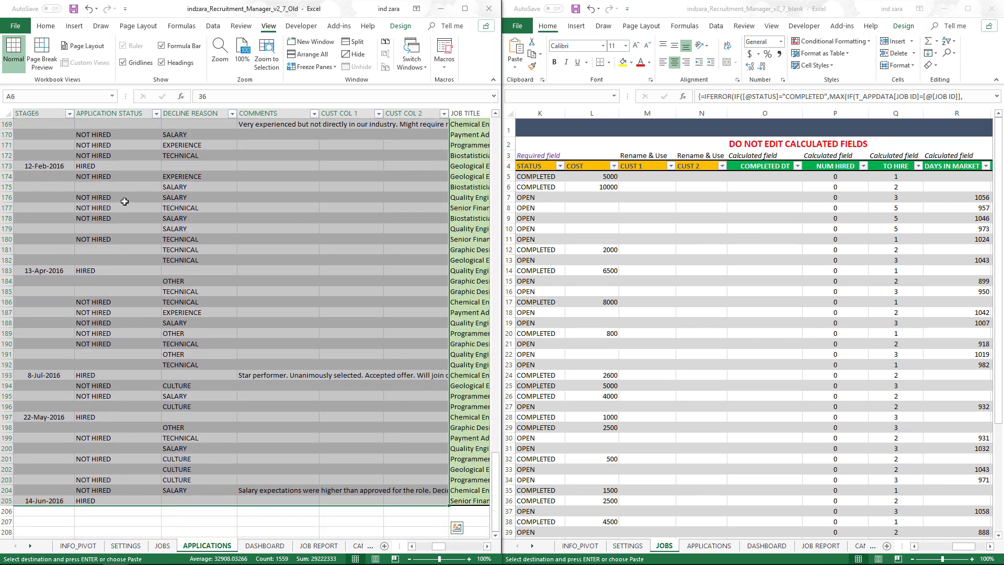
key(ctrl+Tab)
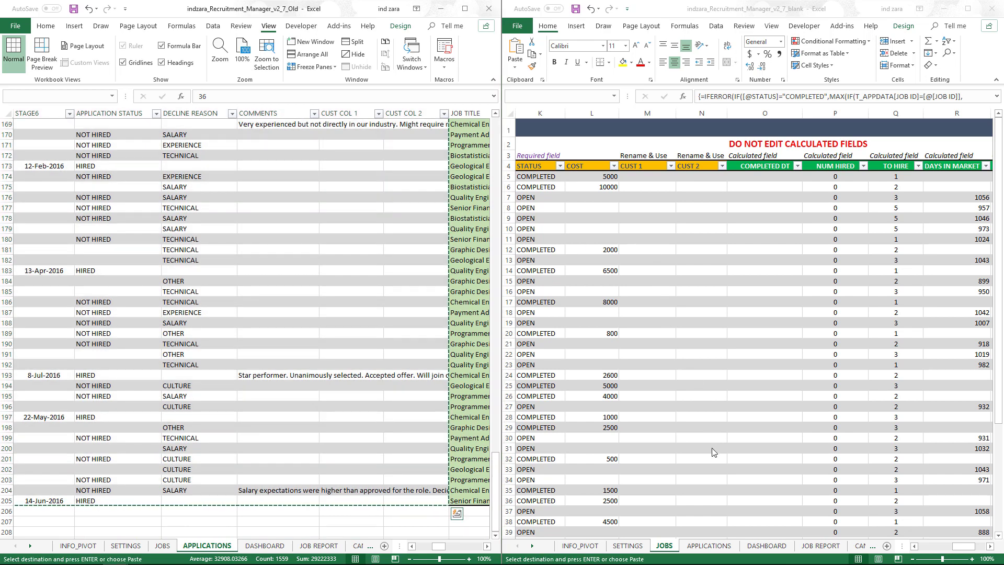
- Paste the copied application records as values at A6 on the blank workbook's APPLICATIONS sheet
click(699, 546)
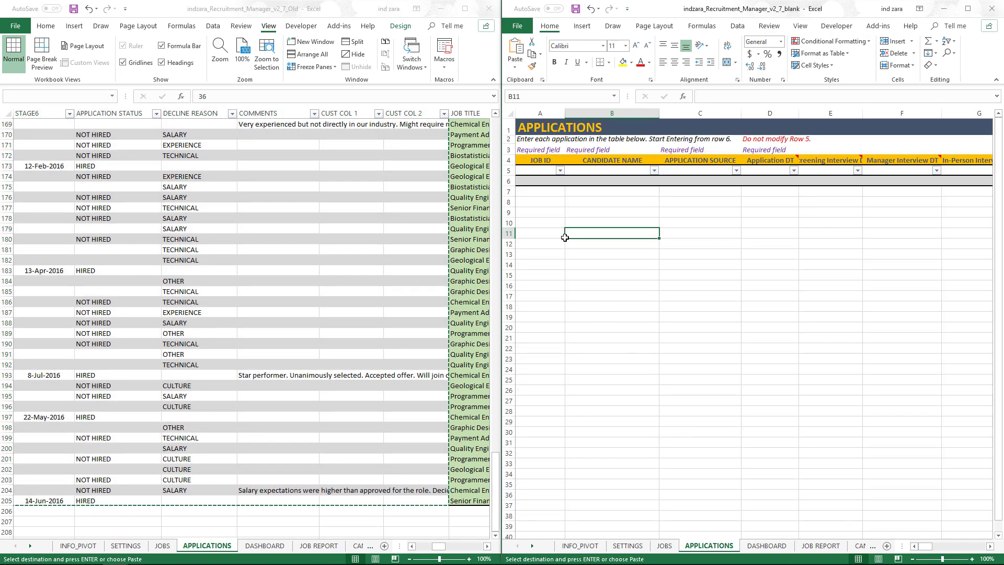
right_click(546, 180)
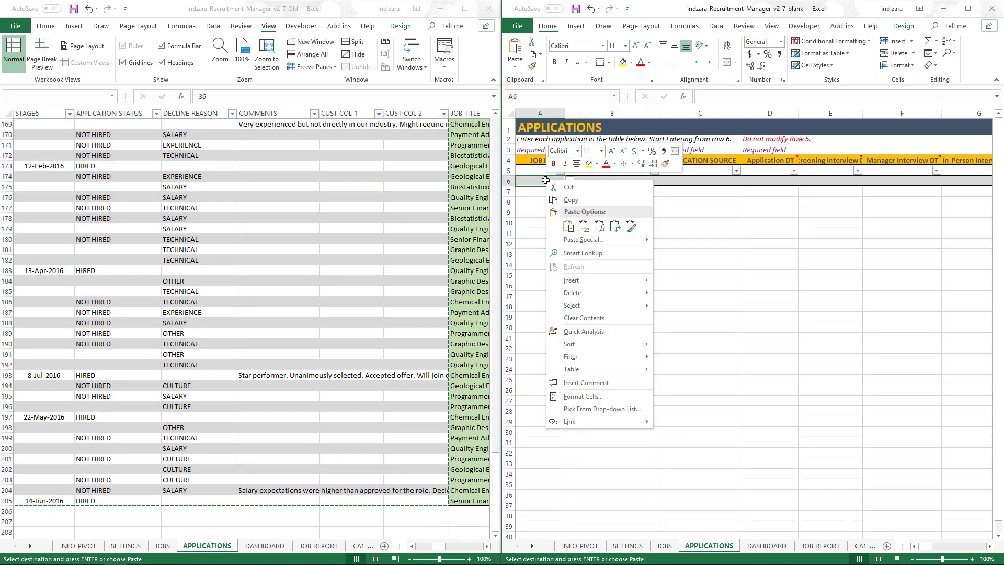
click(584, 226)
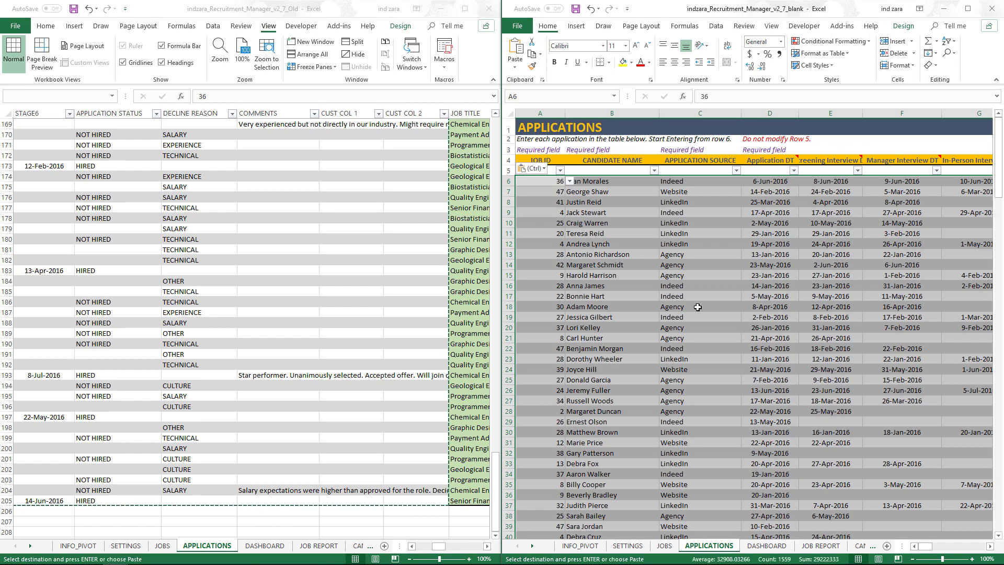
click(652, 245)
- Examine the pasted application records from row 6 to the table's end, and the paste options at A221 and A6
click(550, 183)
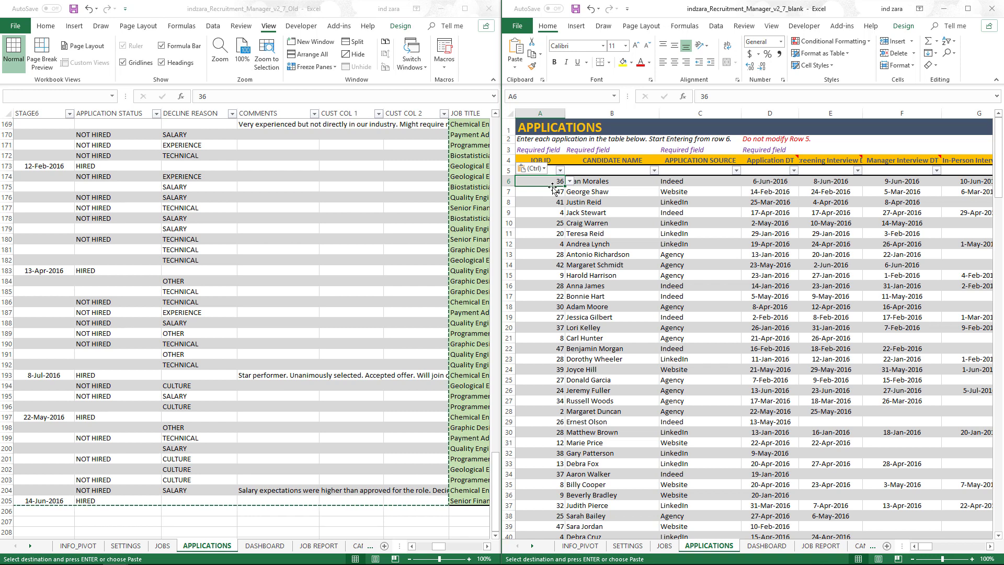
mouse_move(931, 550)
mouse_down()
mouse_move(960, 550)
mouse_move(927, 549)
mouse_up()
click(691, 235)
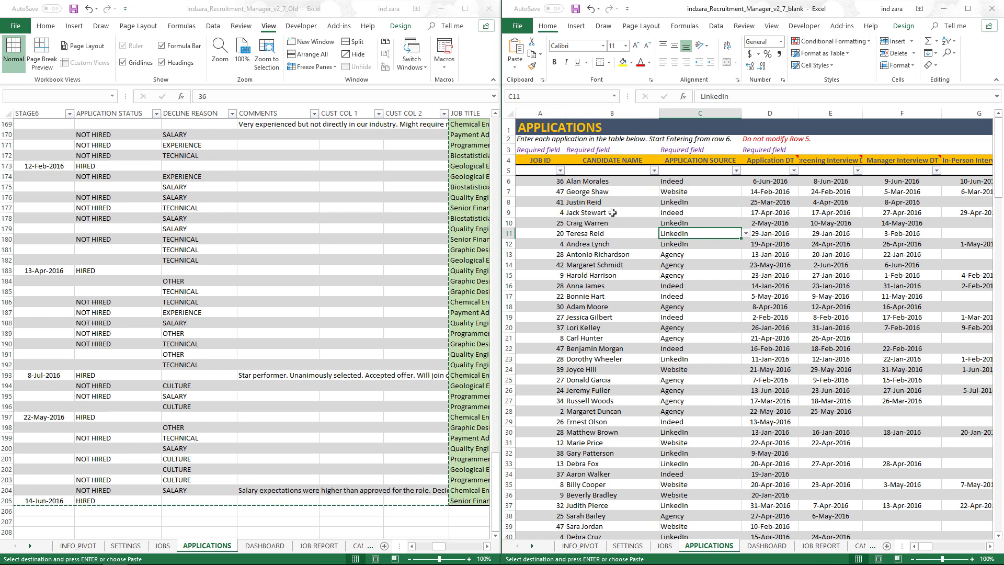
click(538, 180)
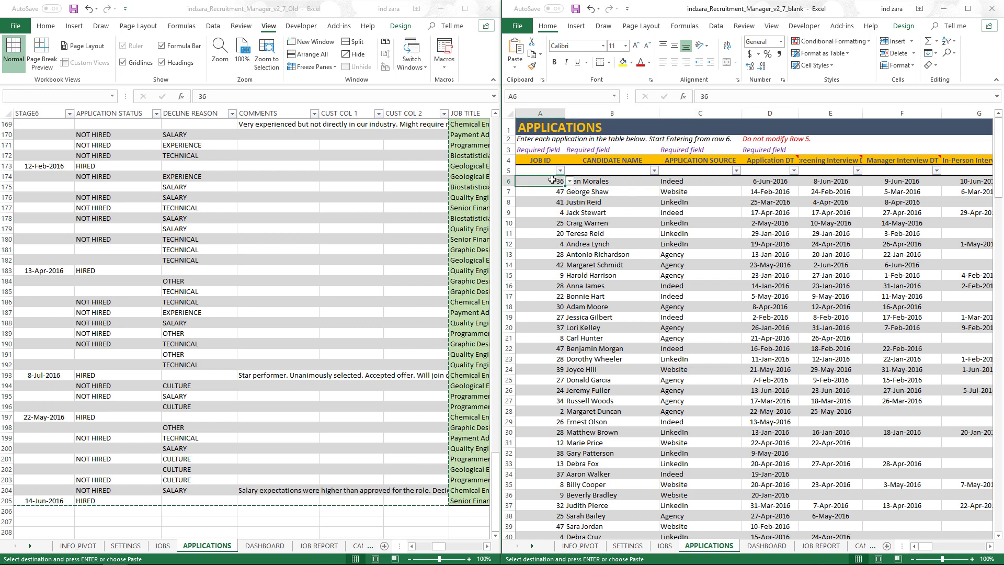
scroll(608, 296, down, 20)
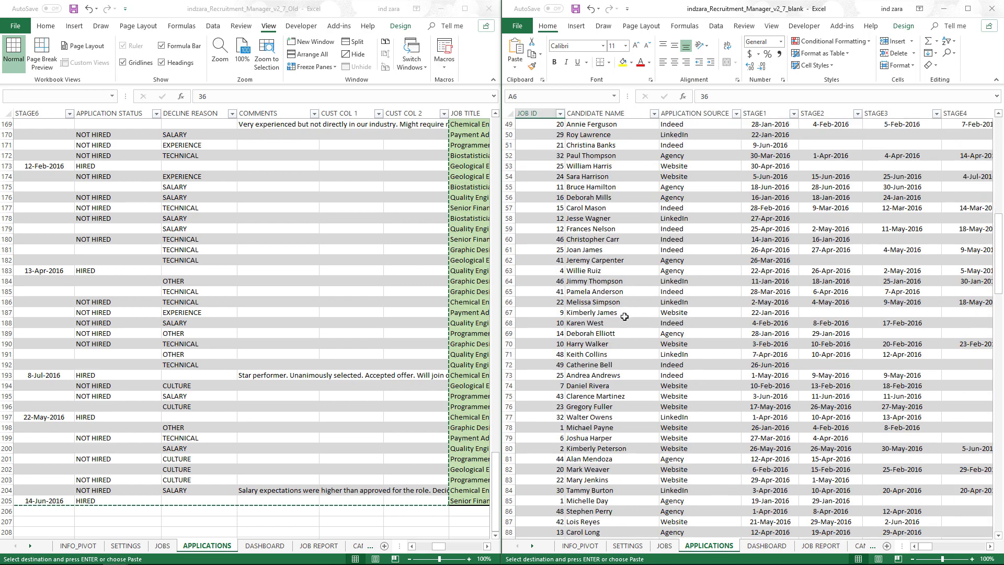
scroll(633, 327, down, 20)
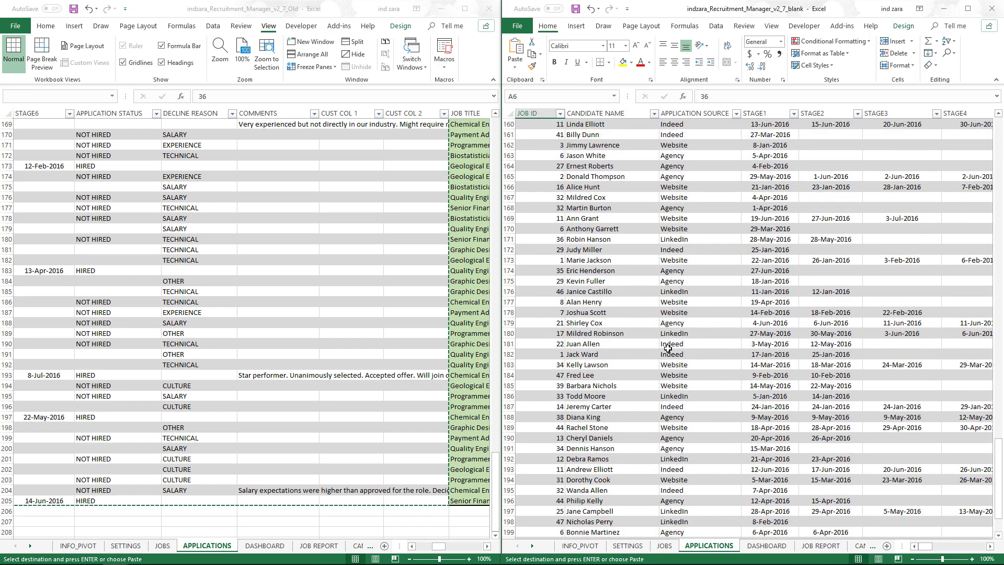
scroll(668, 348, down, 3)
right_click(519, 289)
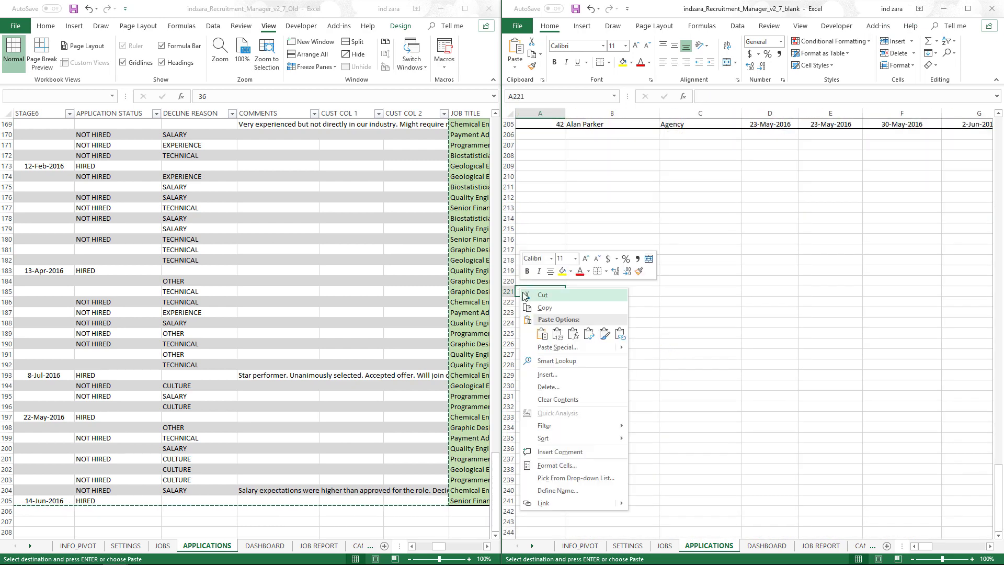
key(Escape)
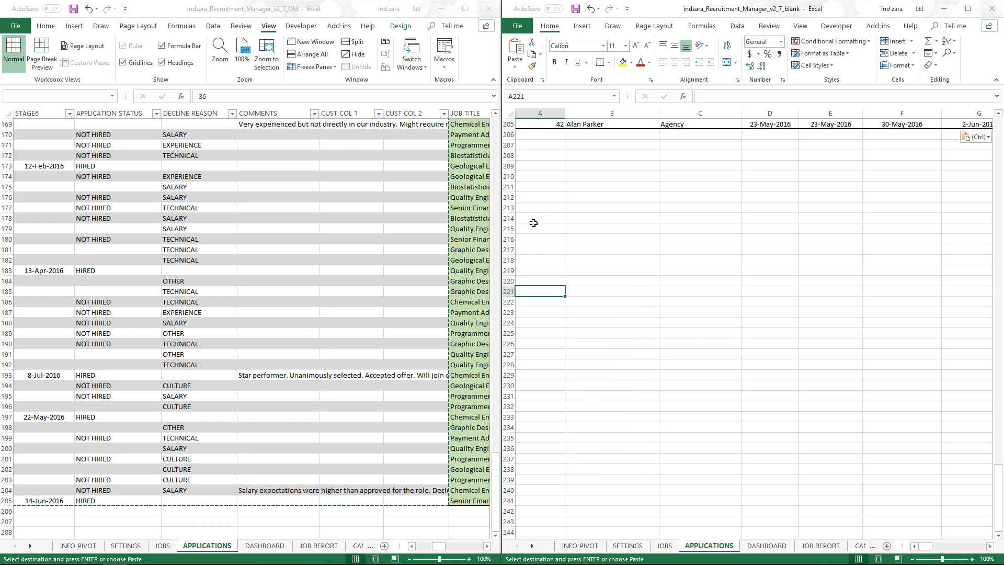
key(ctrl+Up)
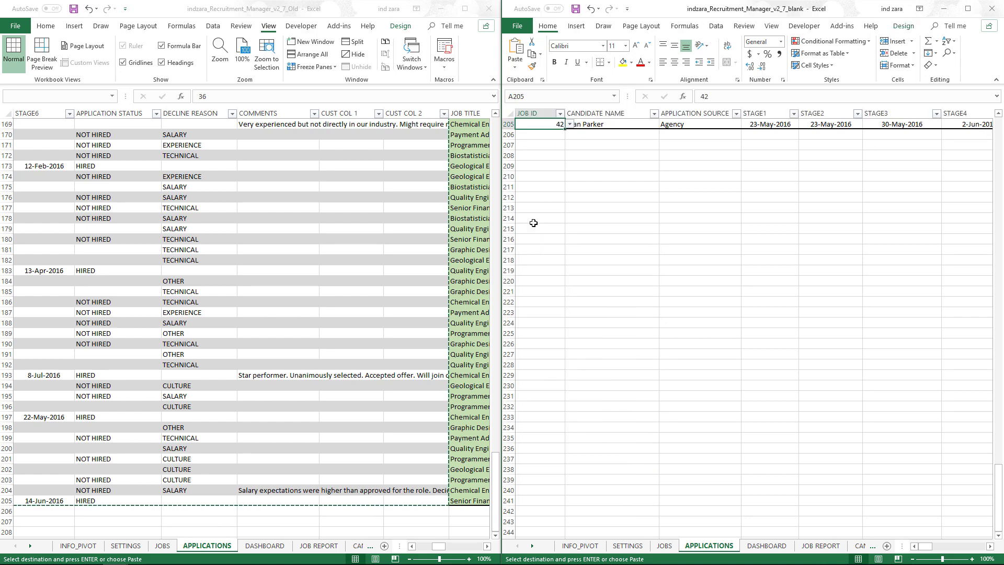
key(ctrl+Up)
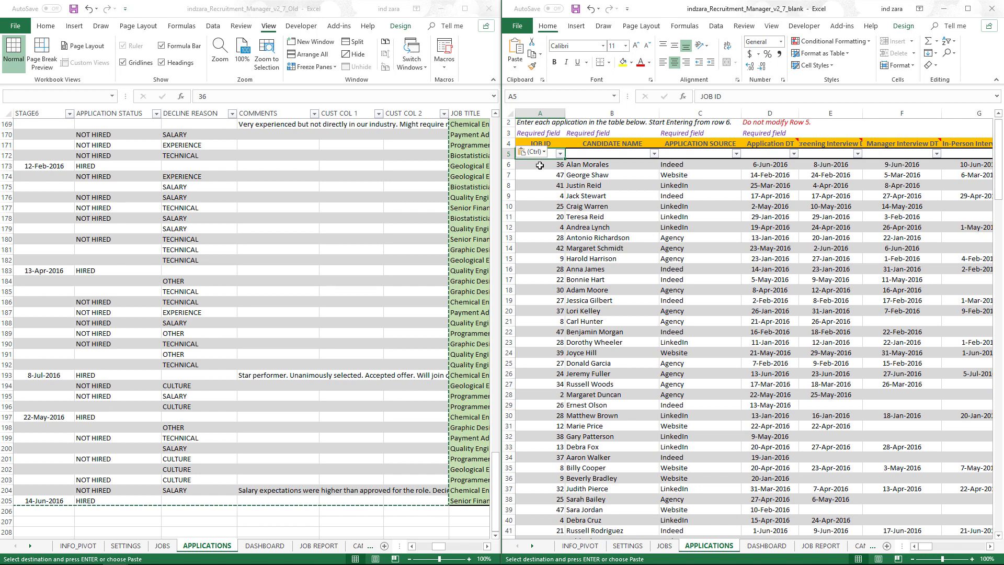
right_click(540, 165)
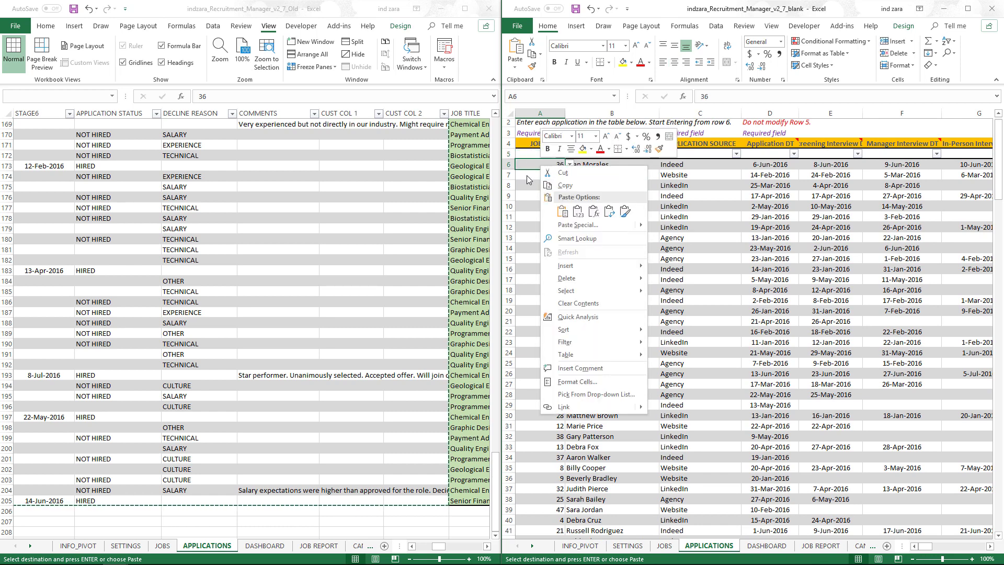
click(562, 212)
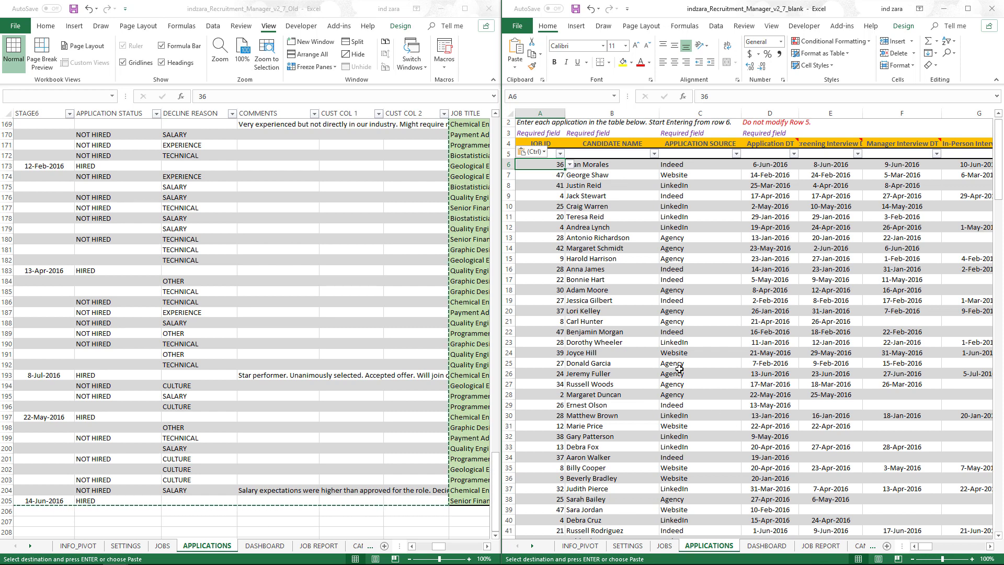
- Maximize the blank workbook's window, keeping its APPLICATIONS sheet displayed
click(967, 16)
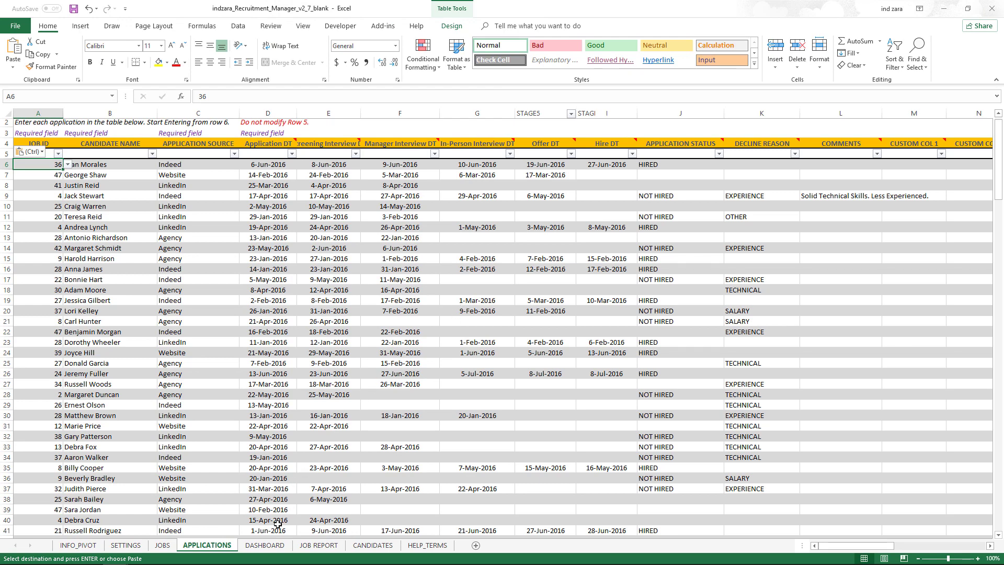
- Refresh all data for the blank workbook's DASHBOARD sheet and save the workbook
click(277, 545)
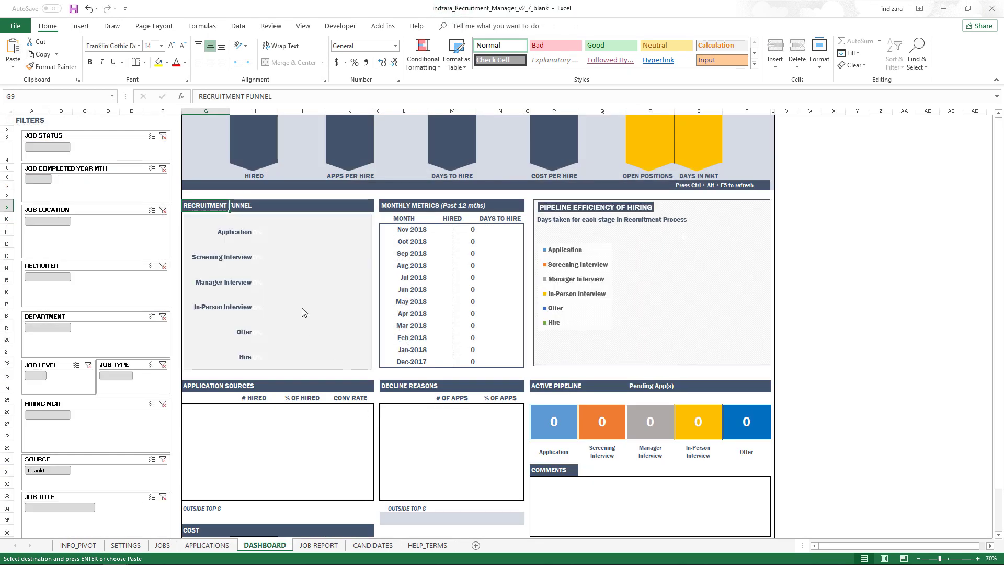
click(242, 27)
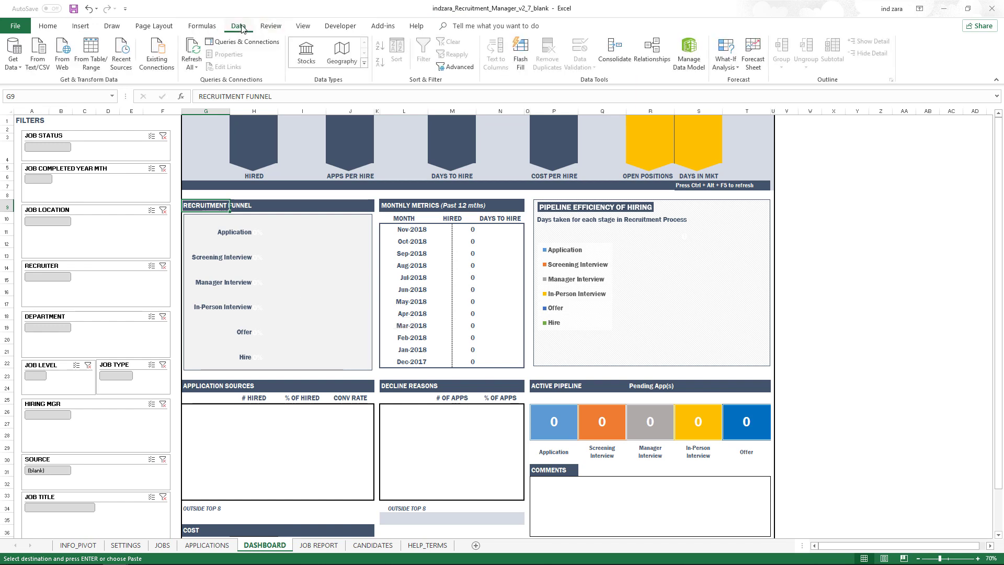
click(192, 50)
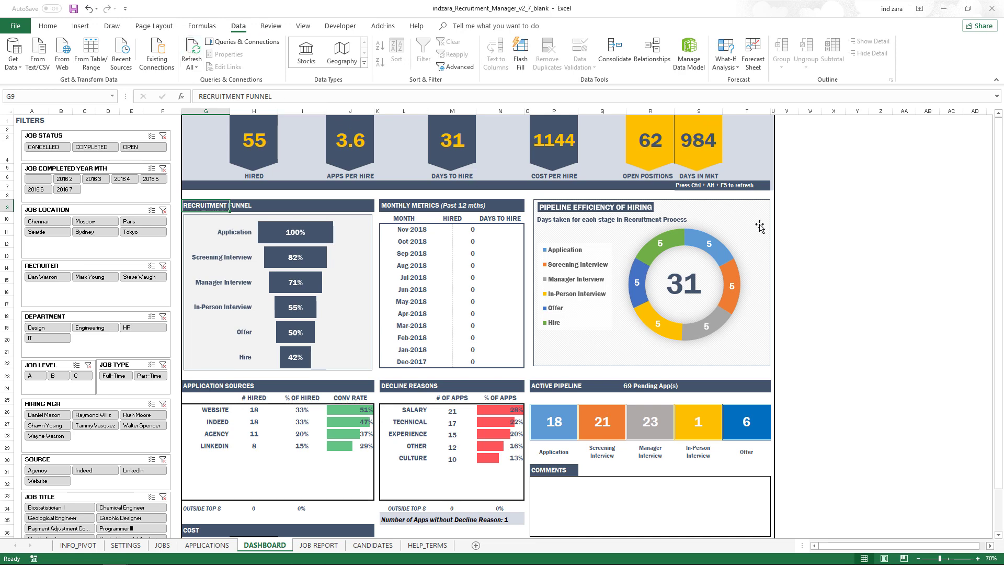
scroll(832, 235, down, 3)
scroll(792, 250, up, 3)
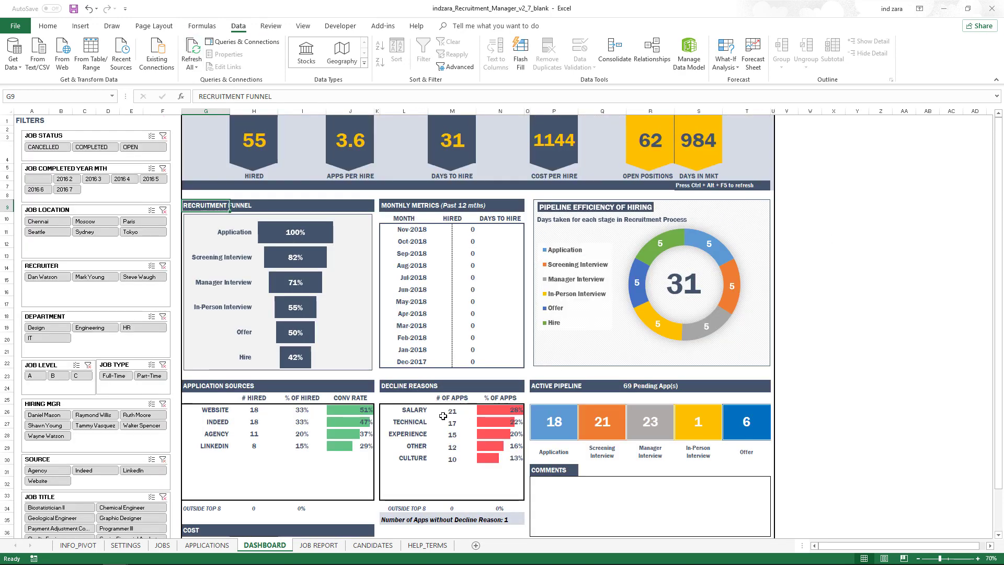
click(77, 15)
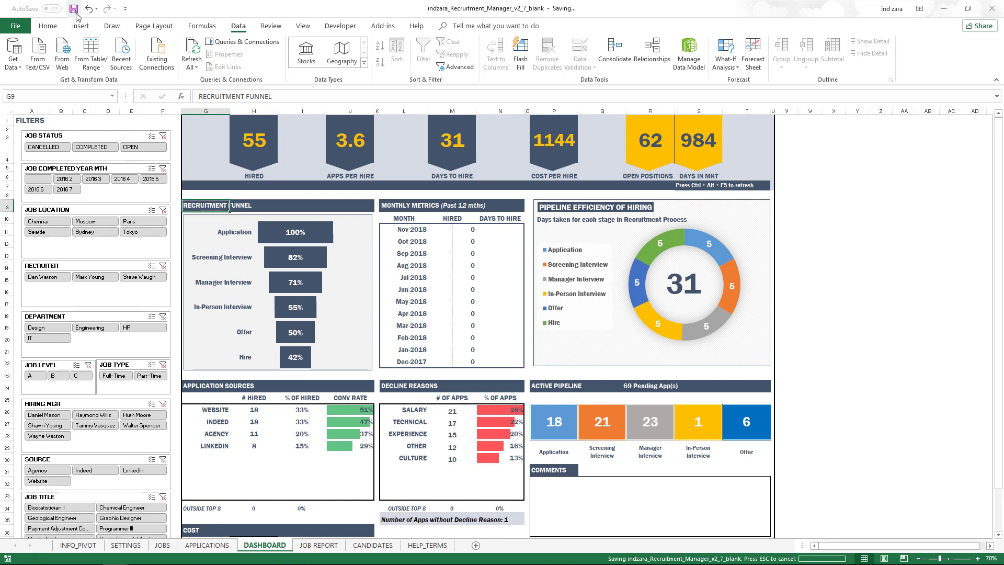
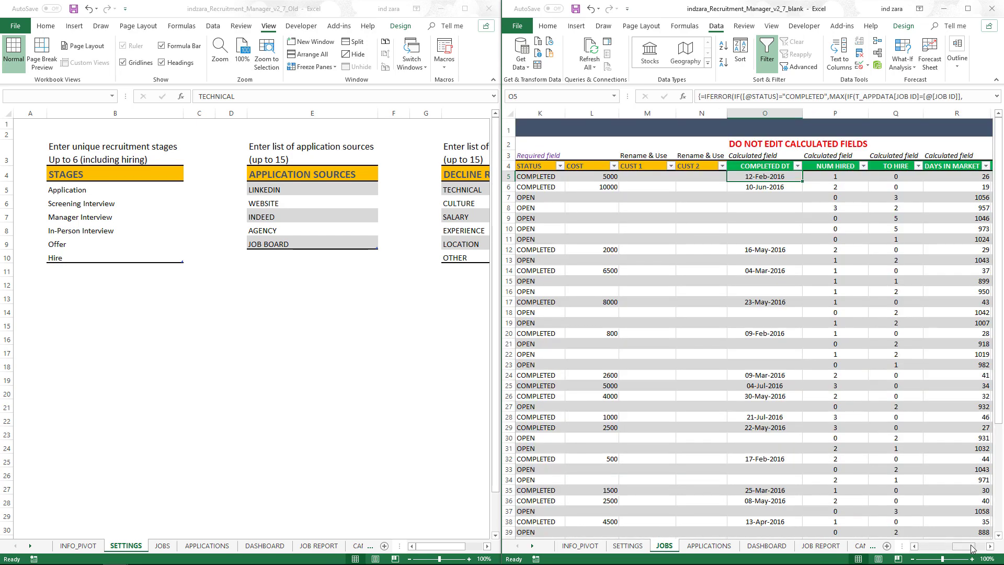
- Examine the blank workbook's JOBS table from its first column and the old workbook's APPLICATIONS table from its first rows
scroll(954, 549, right, 1)
drag(954, 549, 930, 549)
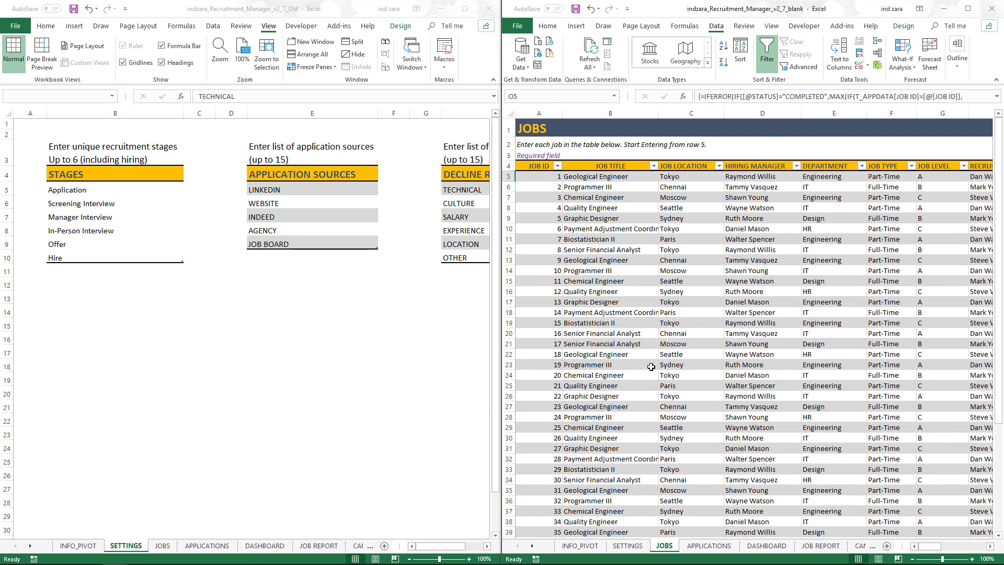
click(208, 547)
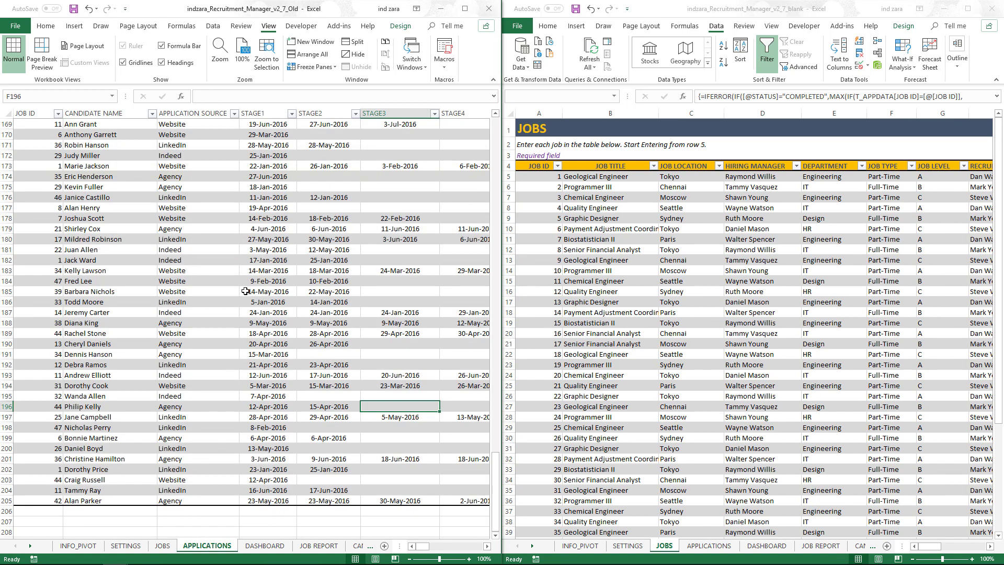
click(245, 291)
scroll(245, 292, up, 20)
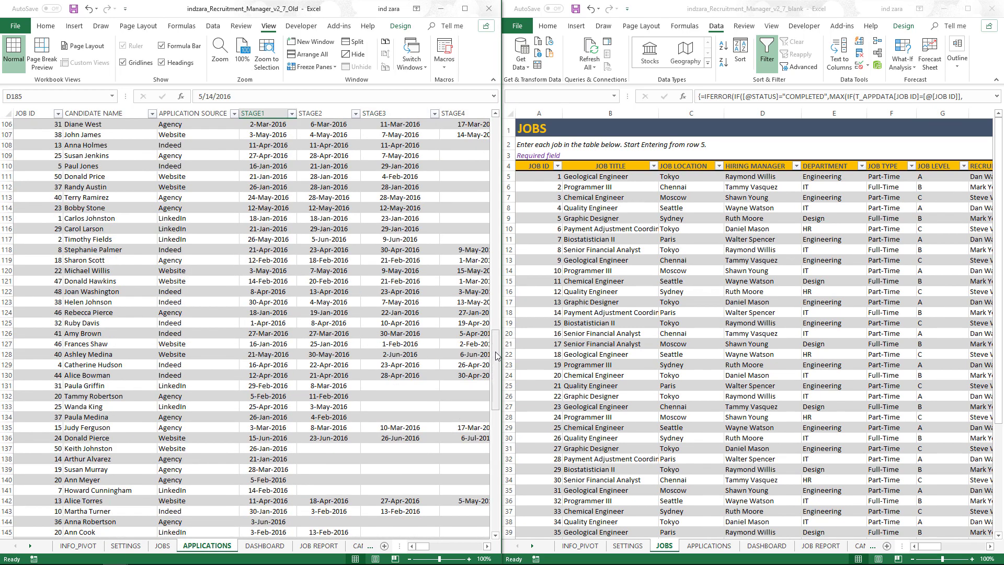
drag(494, 356, 495, 123)
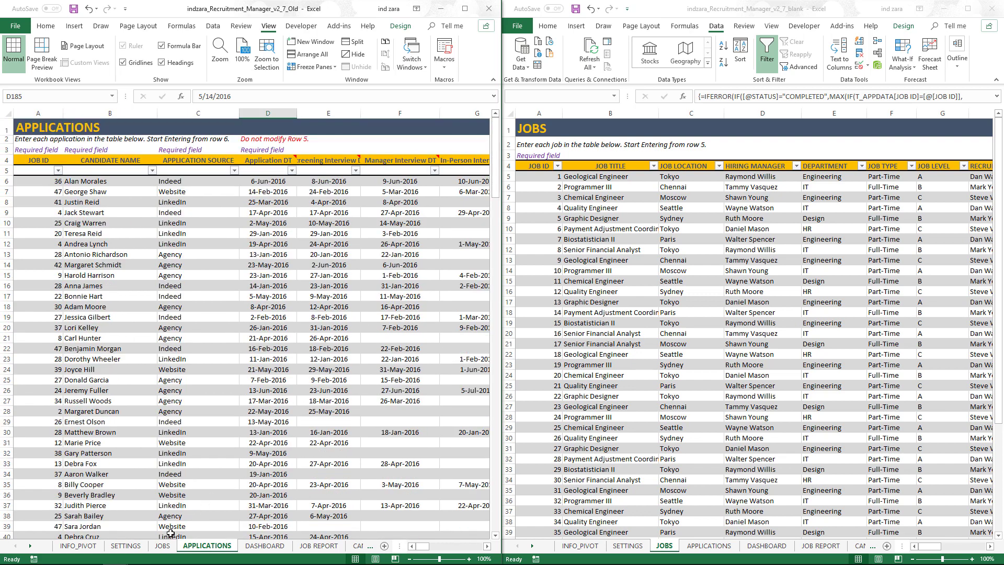
- Compare the old workbook's JOBS table, including its DEPARTMENT header, with the blank workbook's JOBS table from the first row and column
click(163, 546)
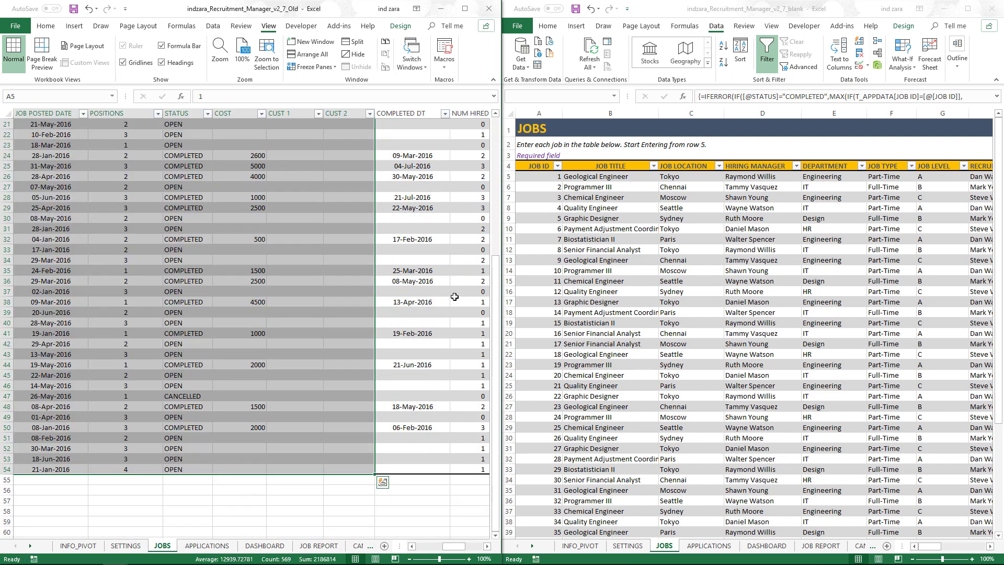
drag(495, 271, 495, 123)
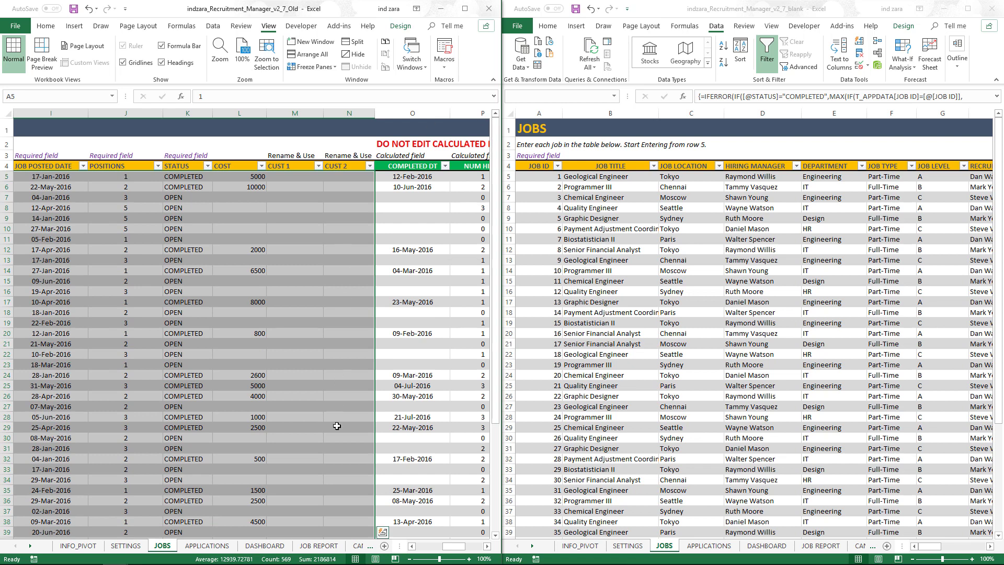
drag(451, 551, 423, 551)
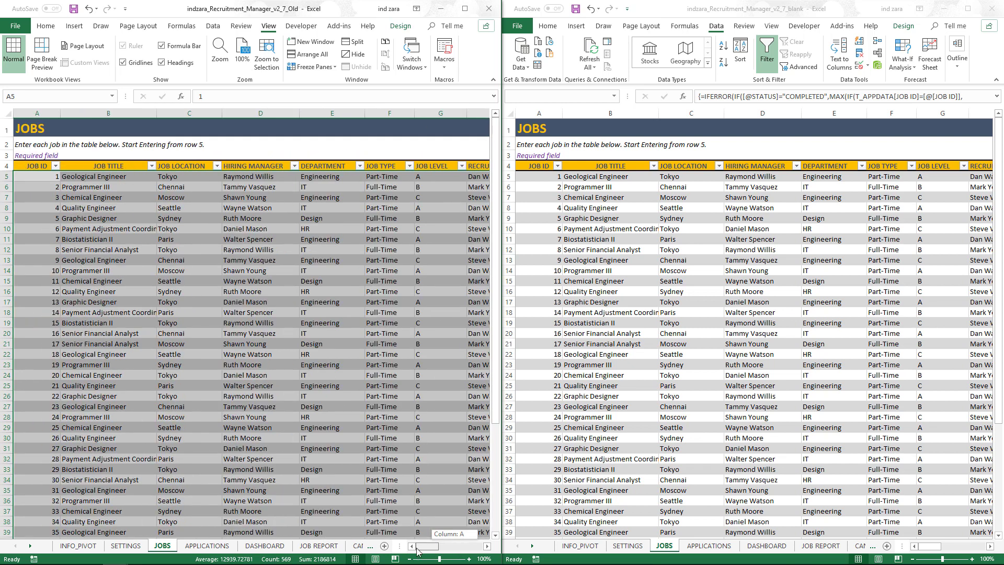
click(332, 259)
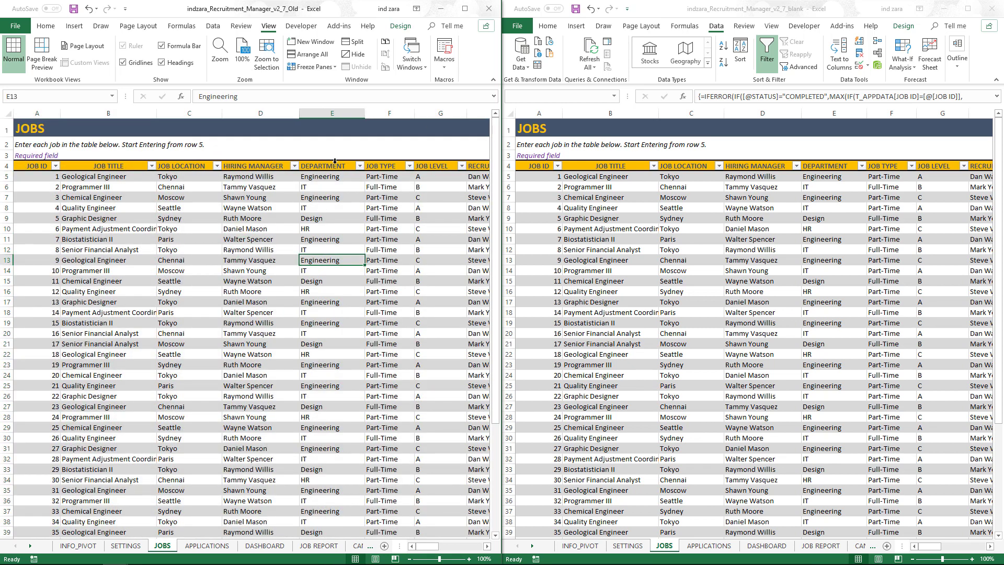
click(334, 166)
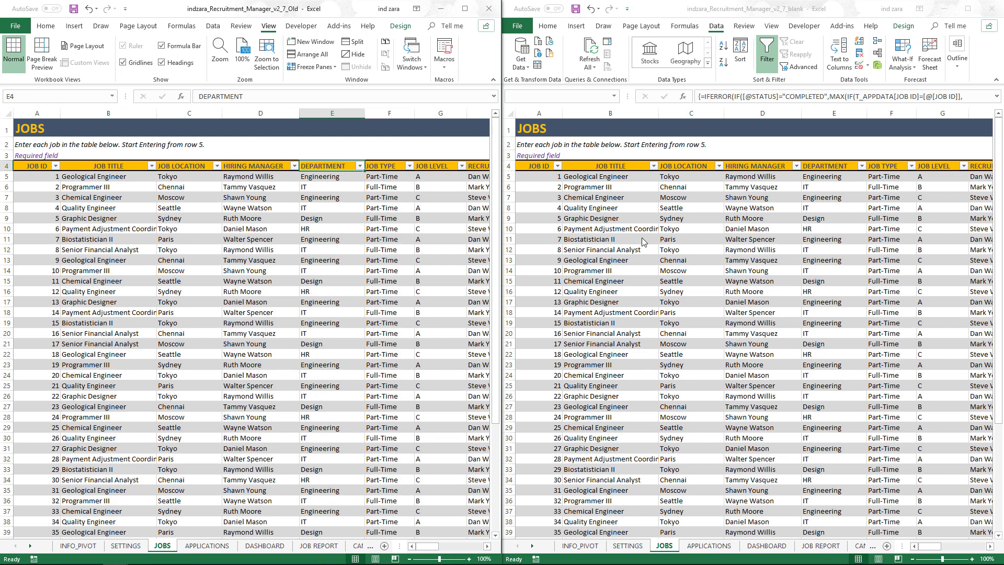
key(alt+Tab)
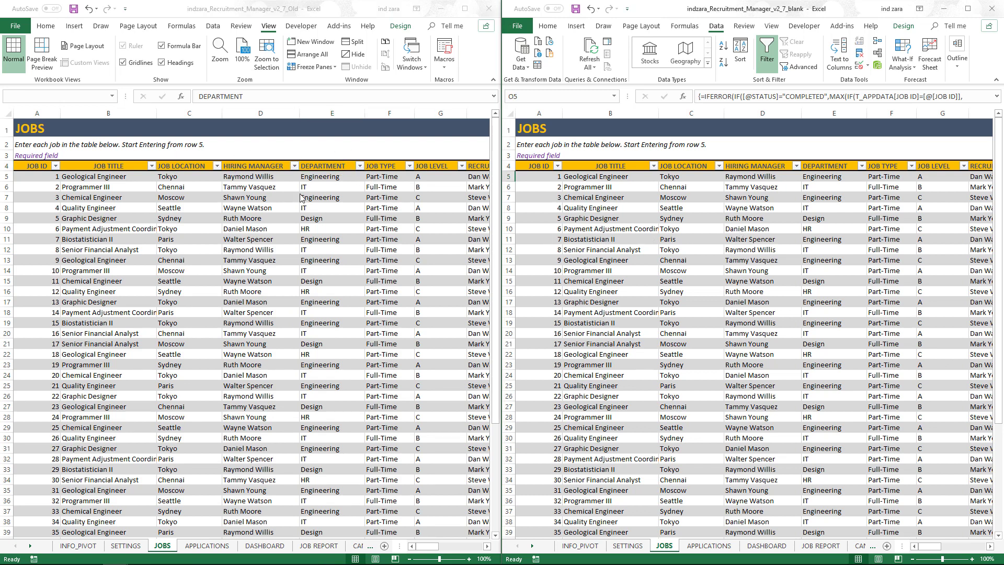